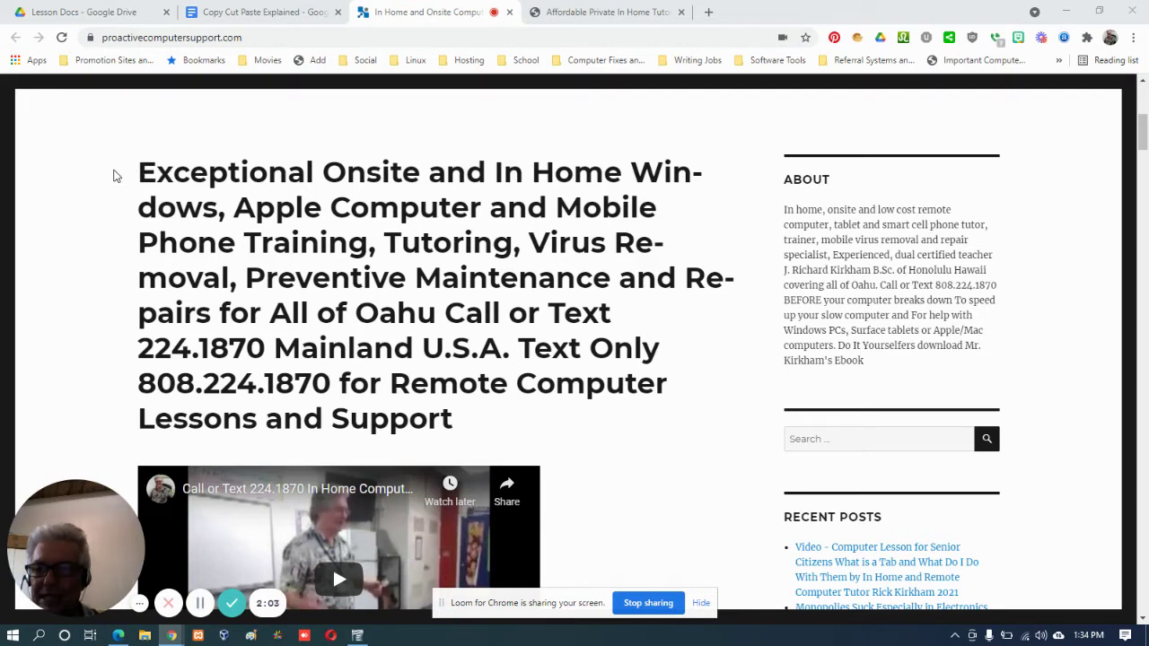
Step: Copy the whole "Exceptional Onsite and In Home Windows" heading from the web page and paste it below the link in the Copy Cut Paste Explained document
left_click_drag(114, 176, 225, 254)
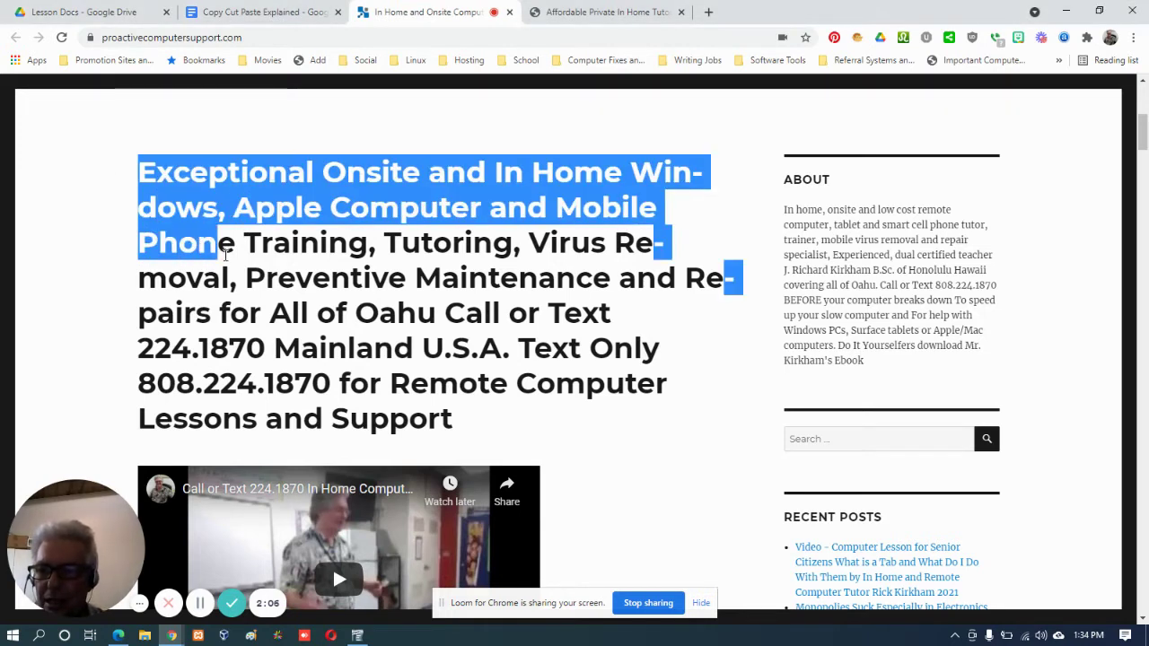
left_click(110, 185)
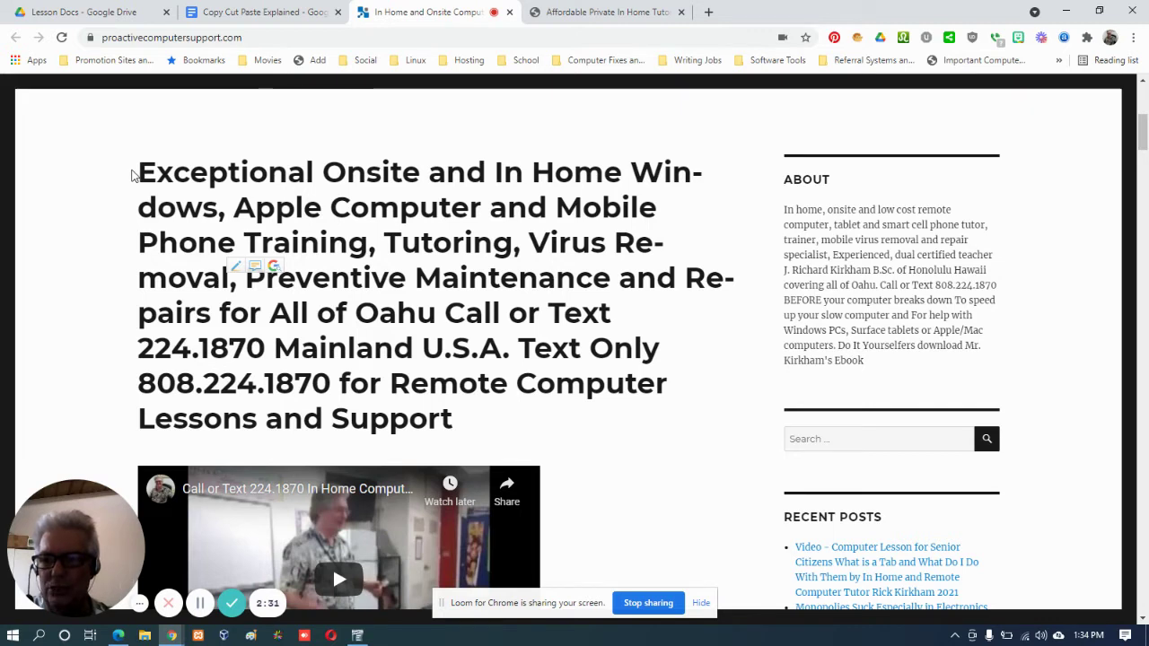
left_click_drag(132, 174, 503, 413)
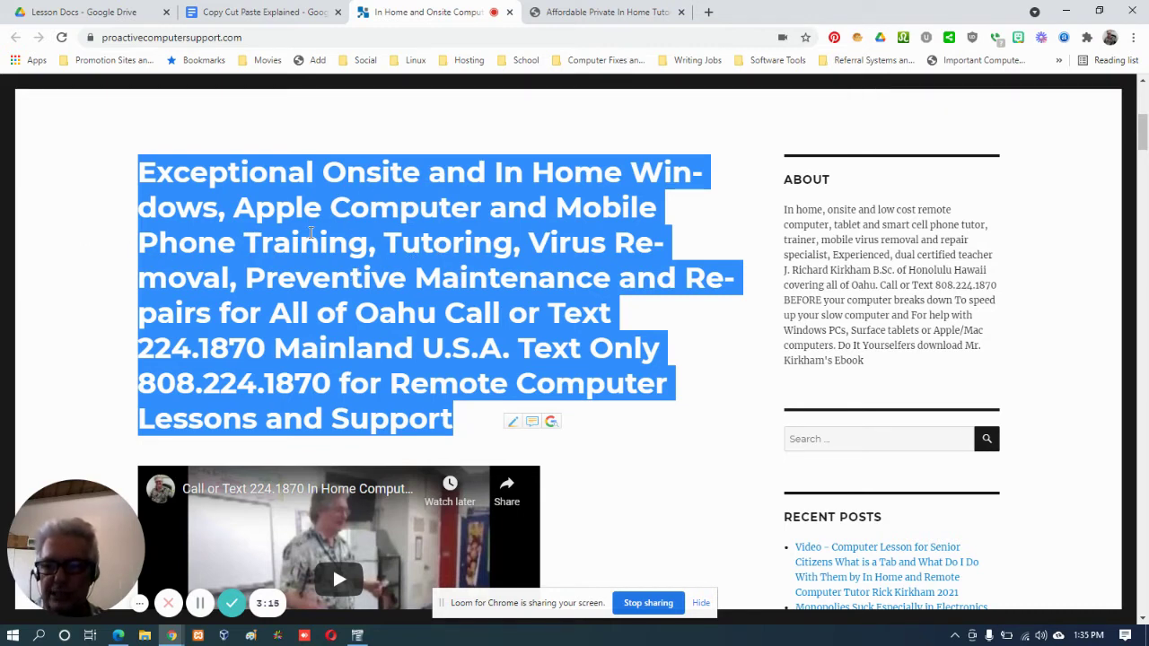
right_click(369, 243)
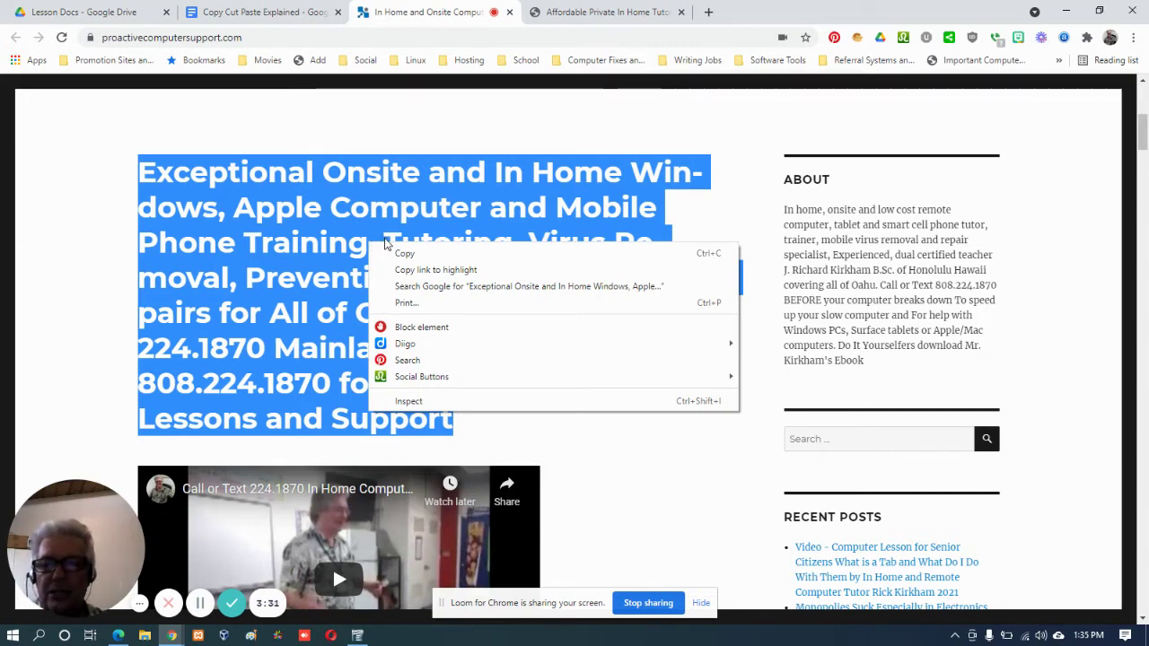
left_click(440, 256)
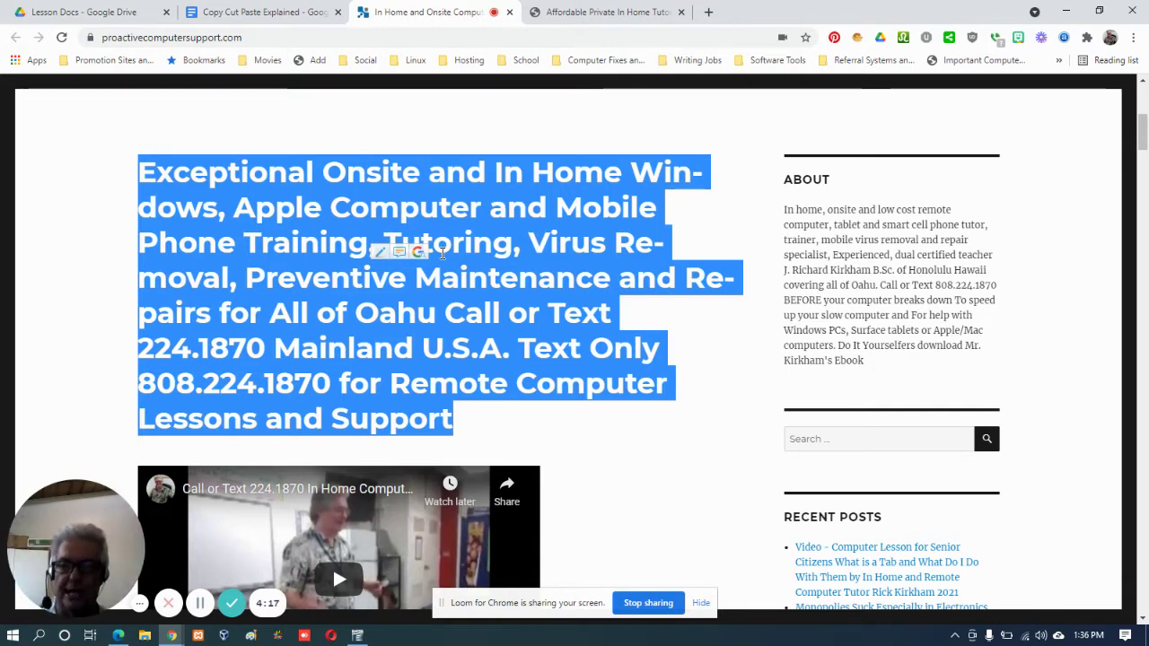
right_click(321, 222)
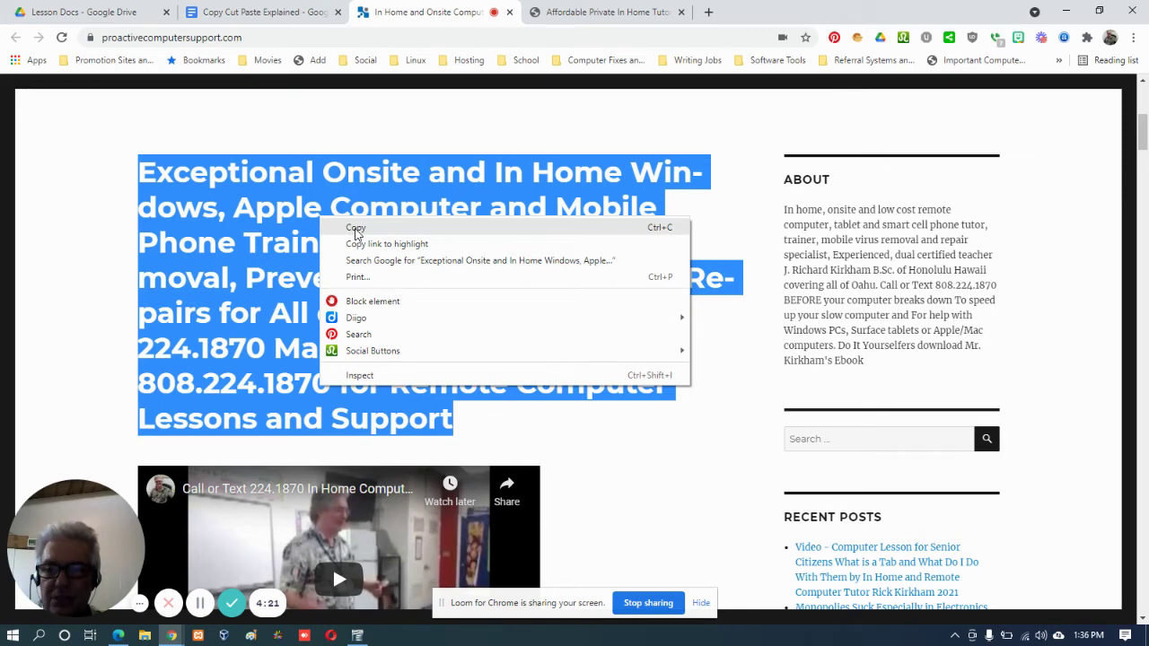
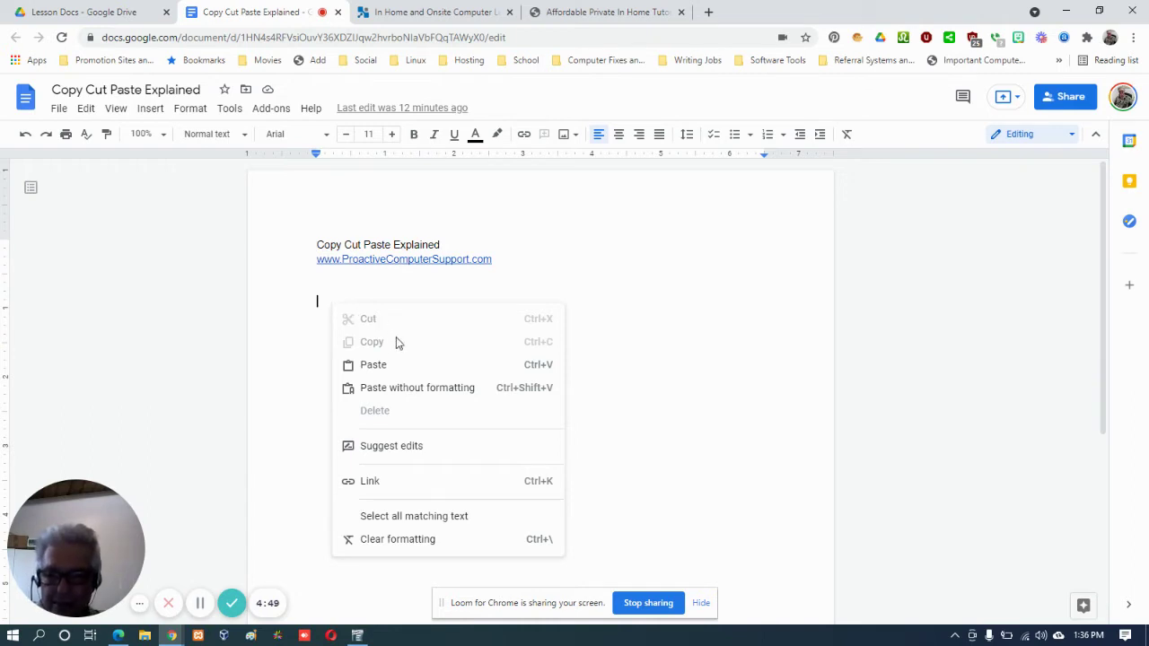
left_click(401, 368)
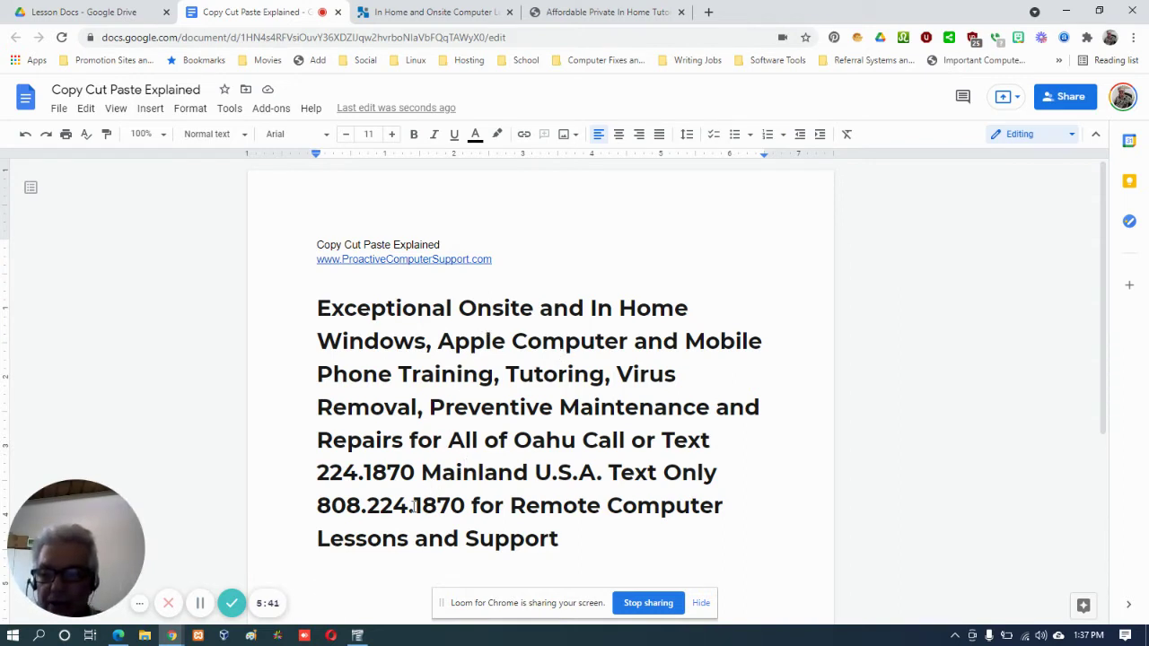
Step: Switch to OpenOffice Writer and paste the copied heading into the blank document
left_click(357, 636)
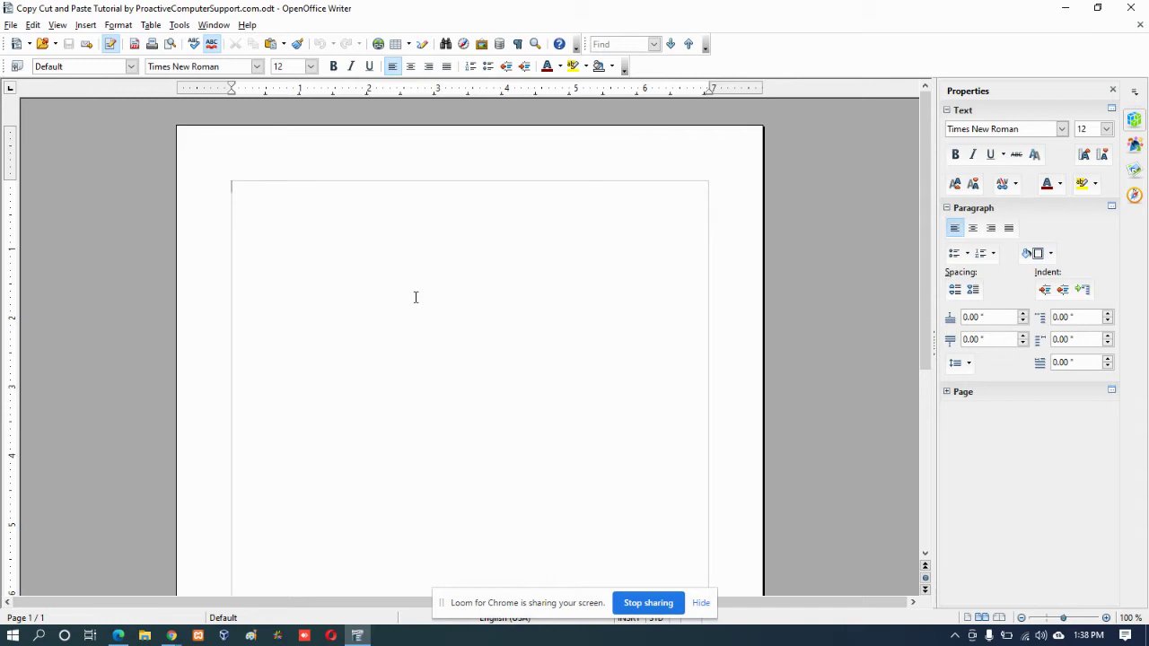
right_click(386, 230)
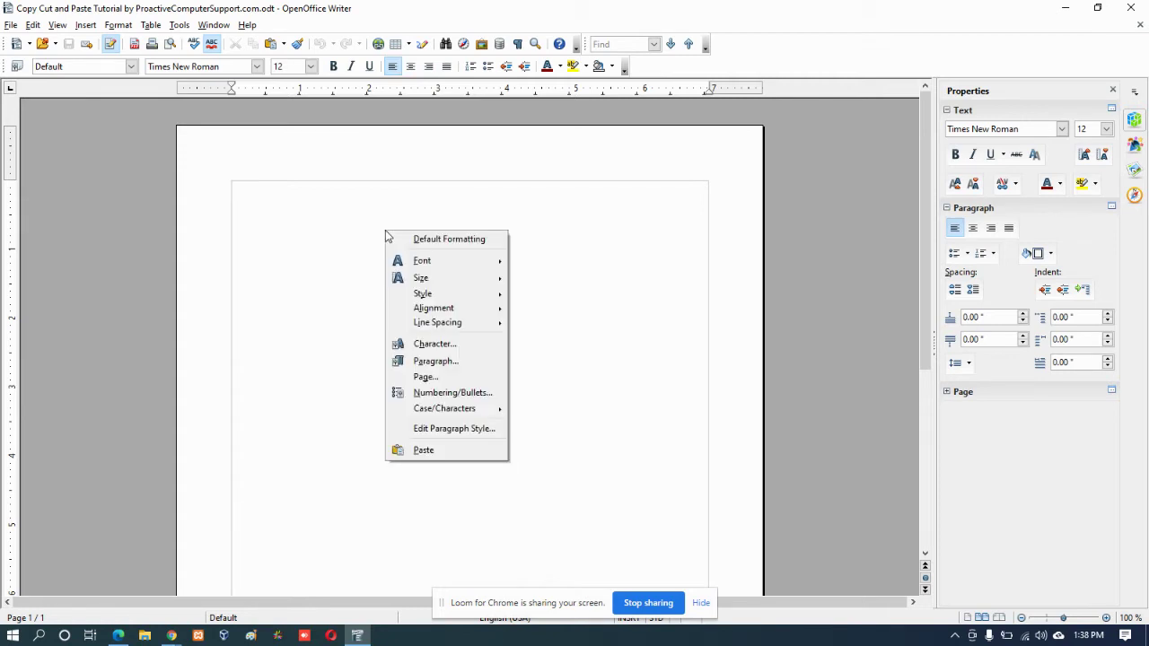
mouse_move(381, 260)
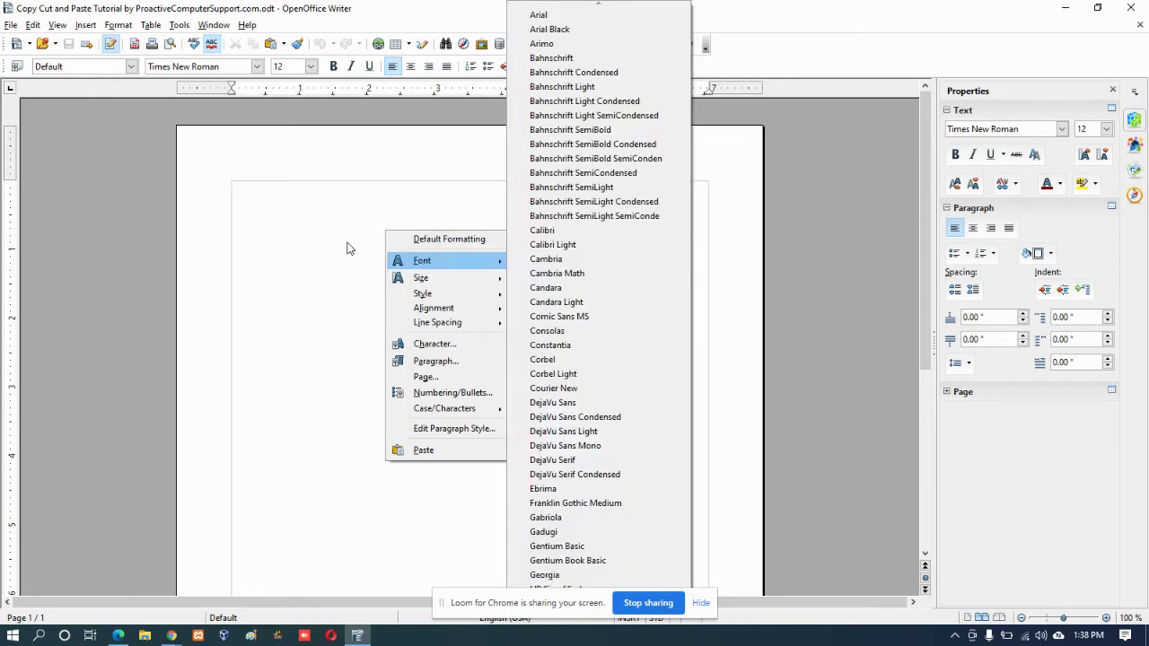
left_click(347, 242)
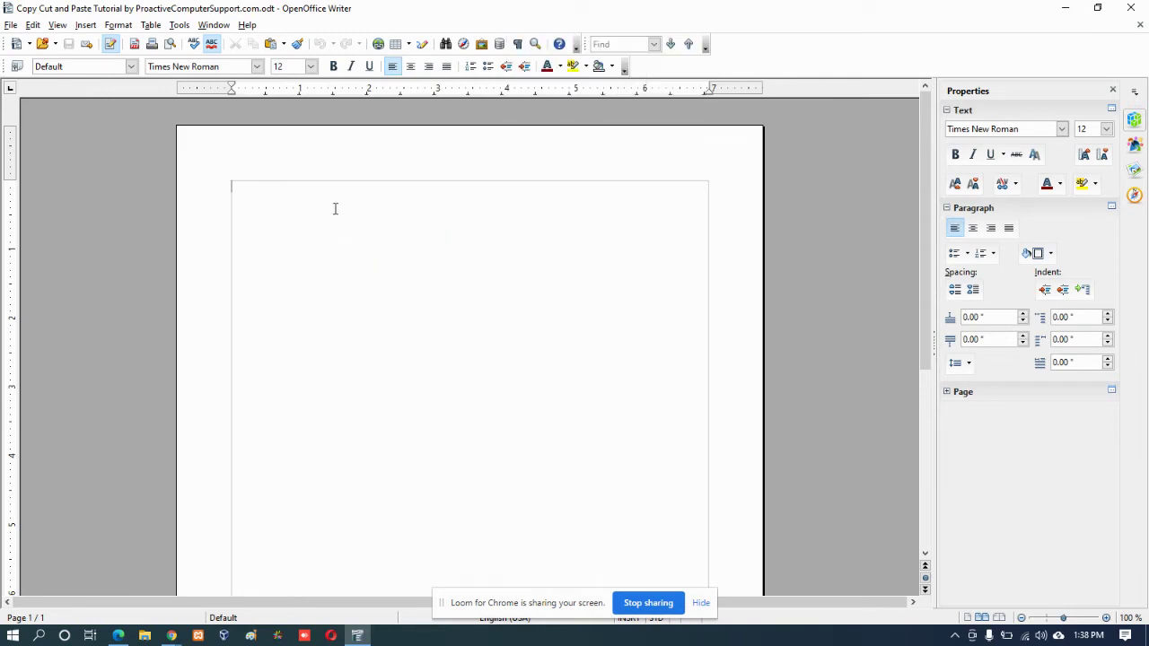
right_click(334, 209)
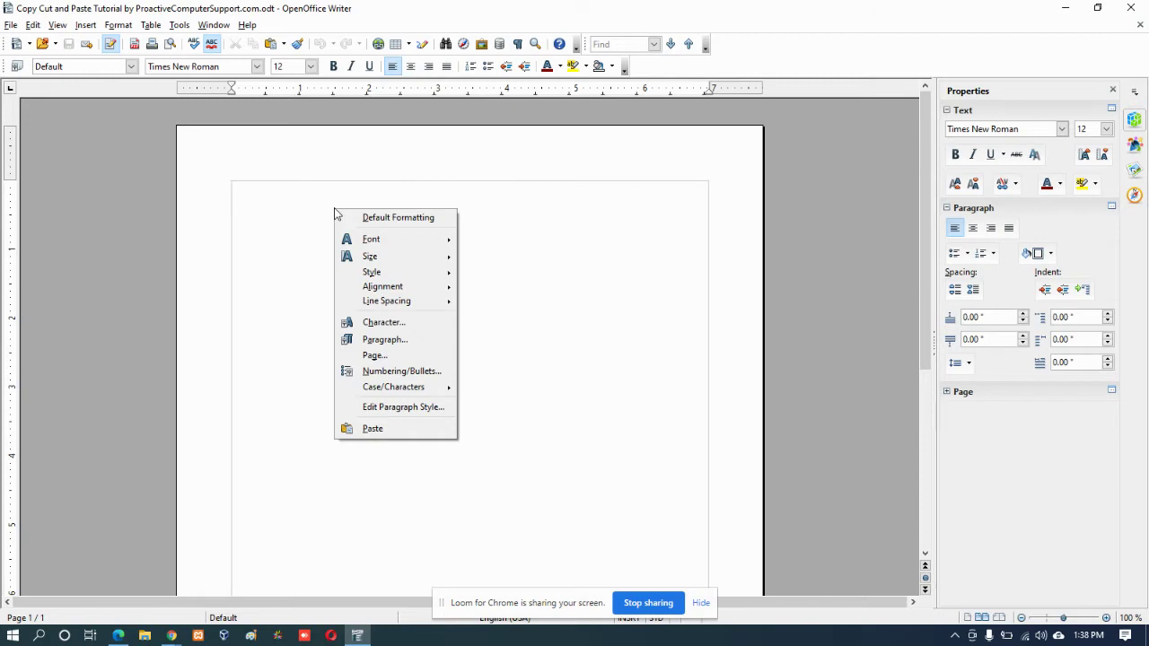
left_click(416, 430)
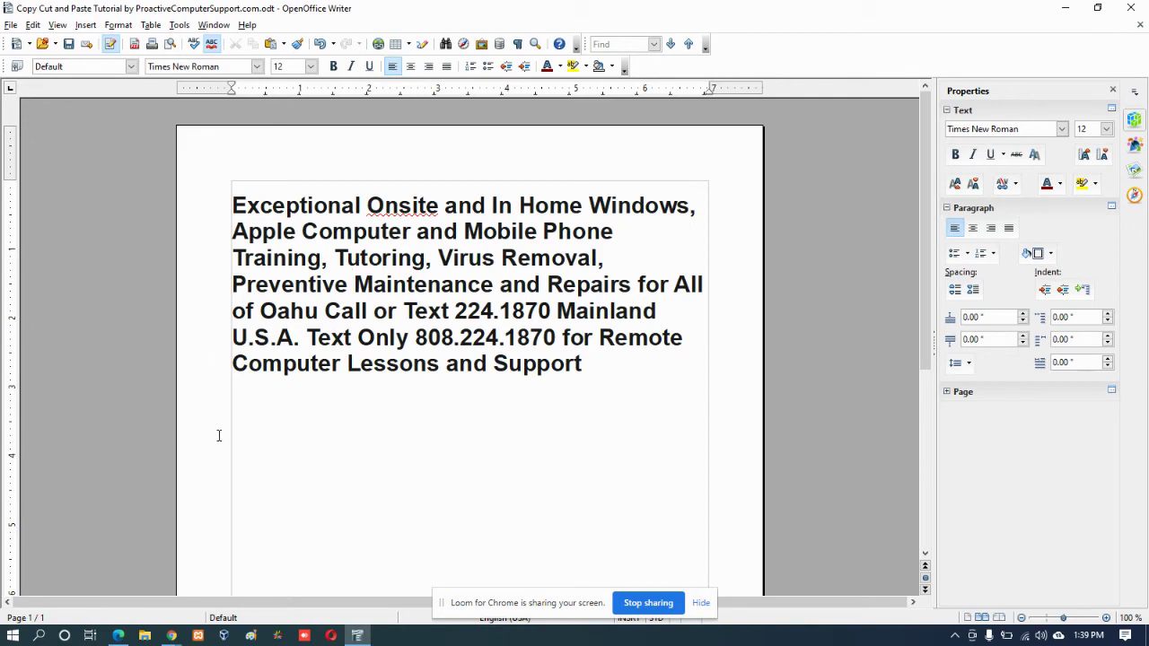
Step: Switch back to Chrome and copy the photo beside the Behavior Problems section on the inhometutoringhonolulu.com page
left_click(172, 636)
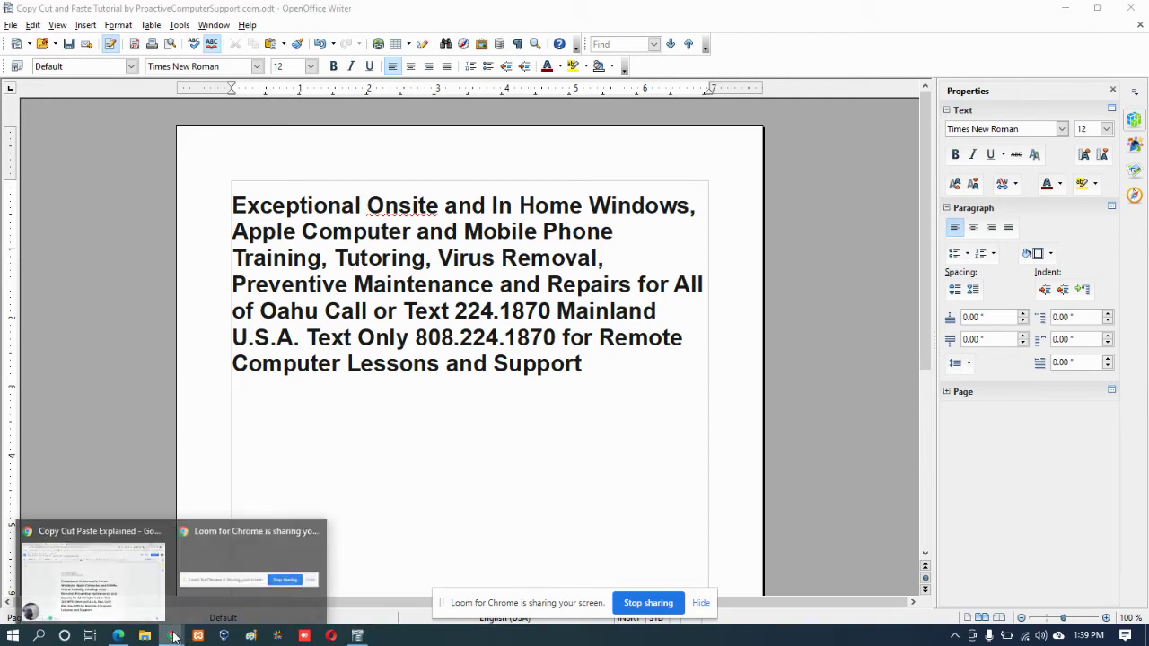
left_click(148, 596)
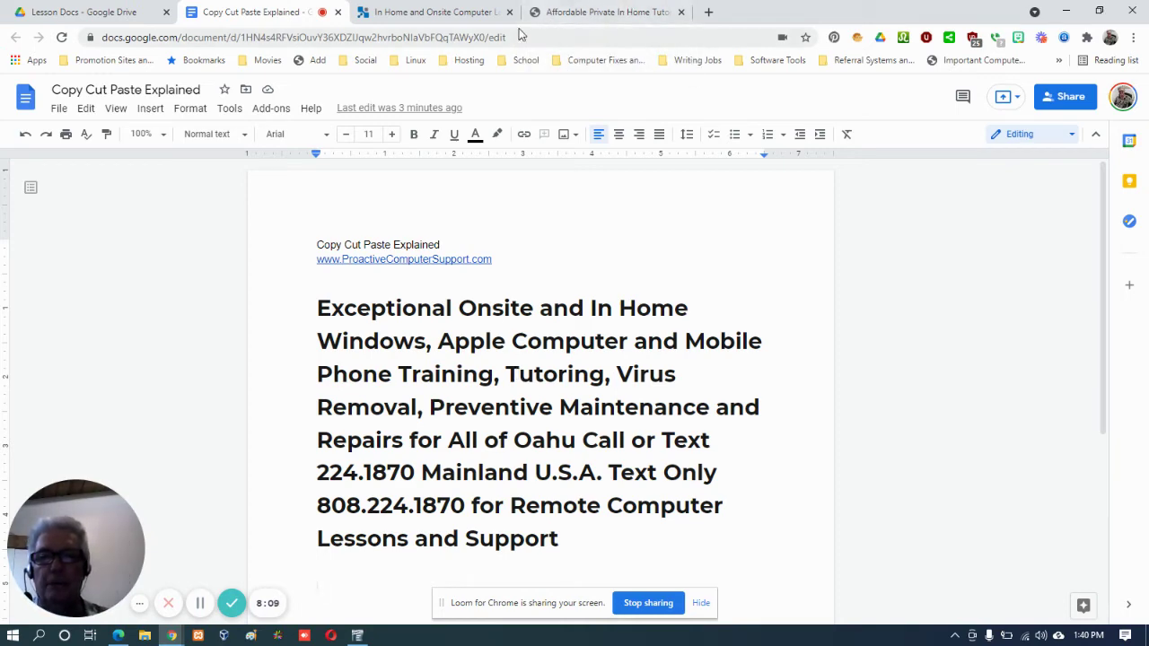
left_click(599, 13)
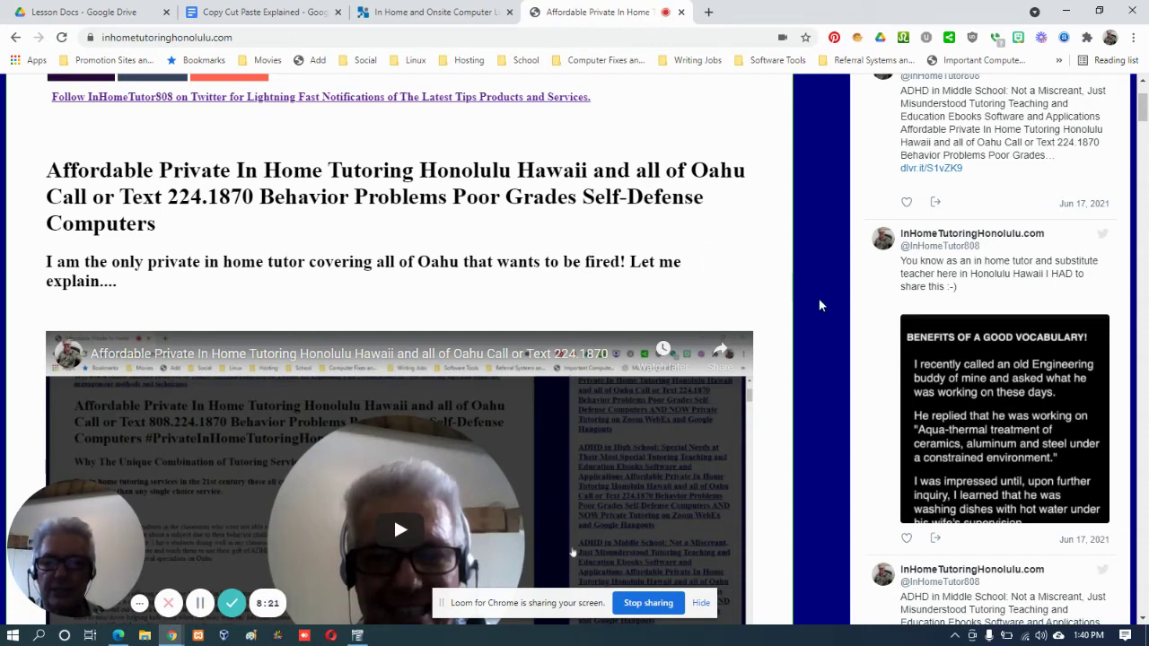
scroll(819, 299, "down", 7)
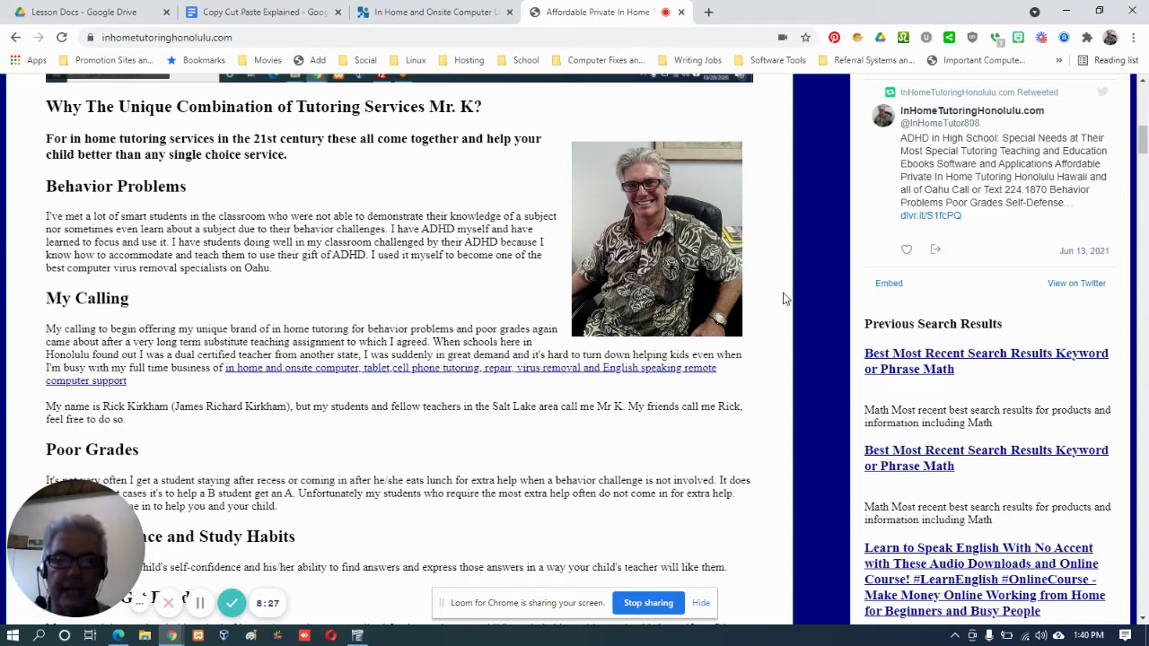
right_click(664, 240)
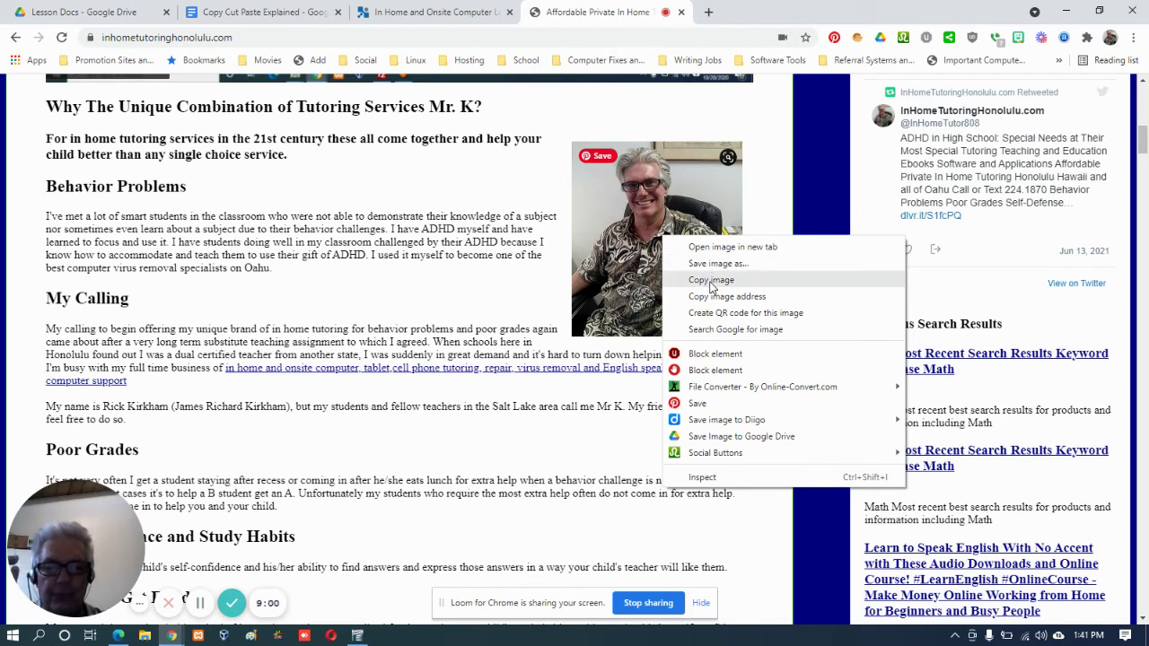
left_click(710, 280)
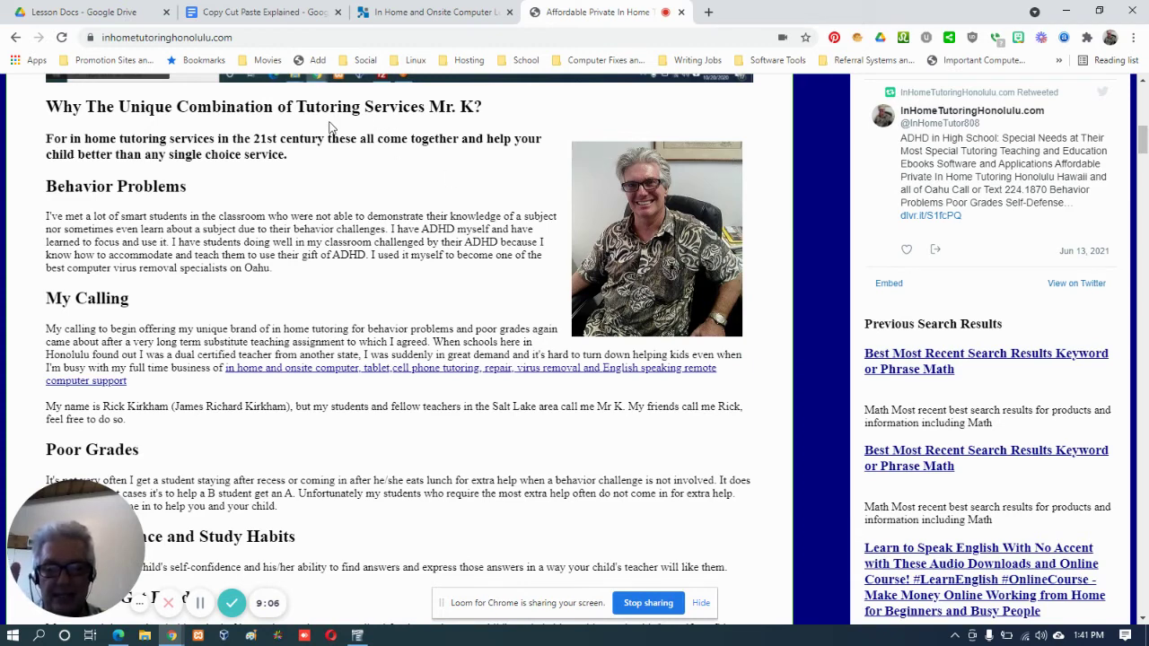
Step: Add a run of blank lines below the pasted heading in the Copy Cut Paste Explained document
left_click(262, 12)
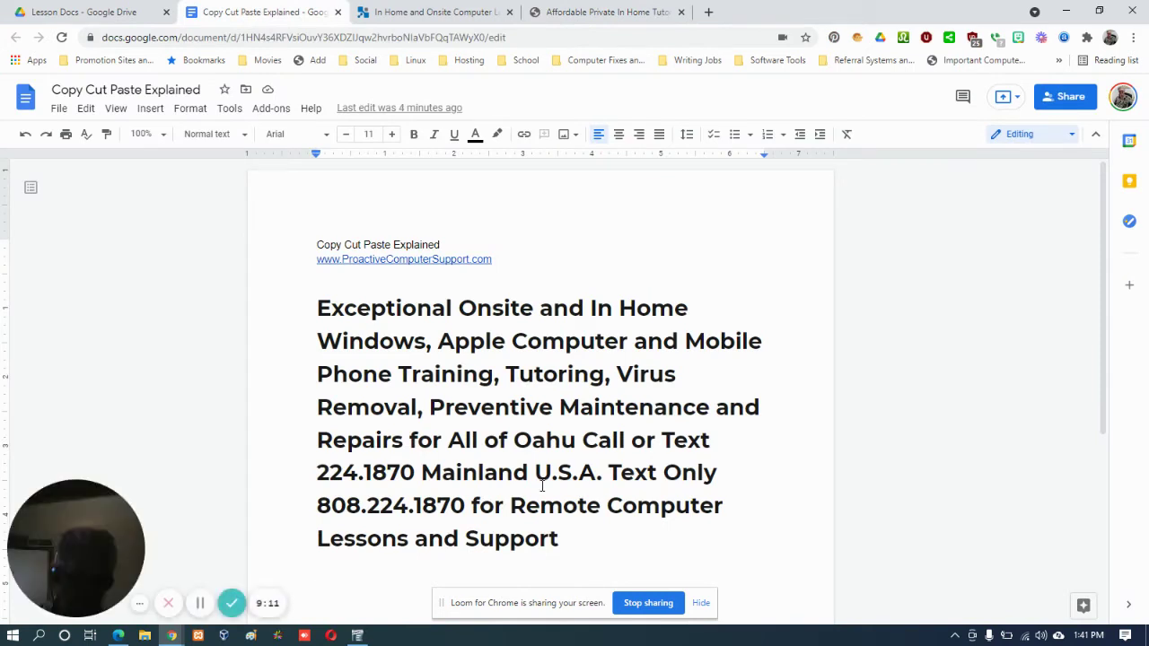
key("Return")
key("Return")
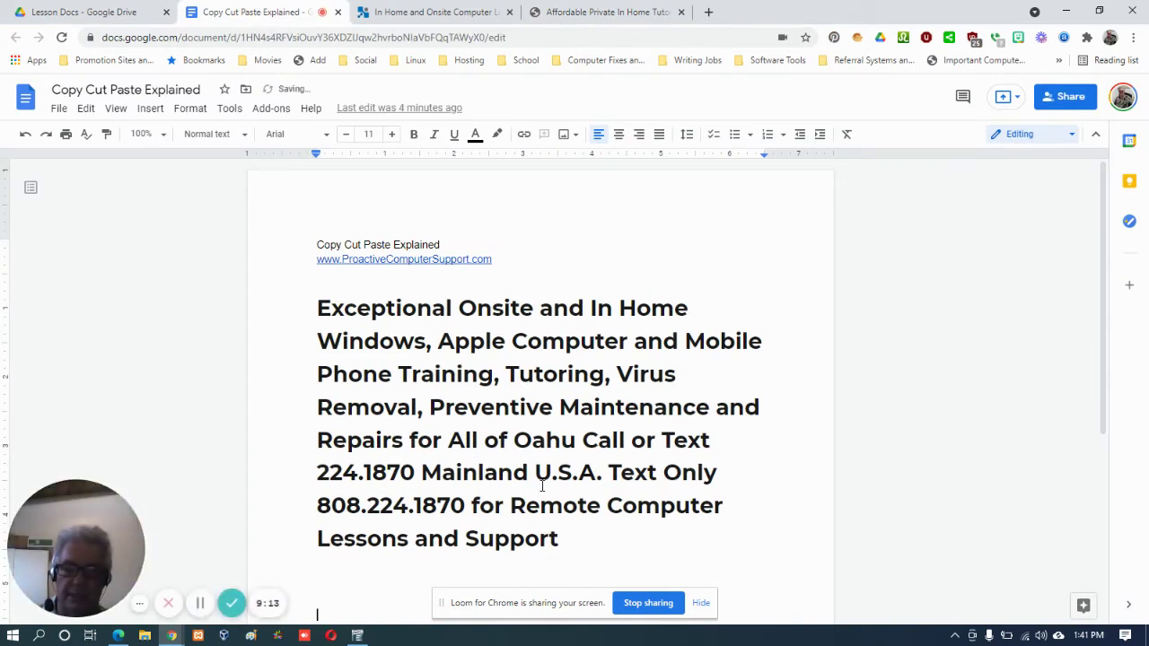
key("Return")
key("Return")
key("Return")
key("Return")
key("Return")
key("Return")
key("Return")
key("Return")
key("Return")
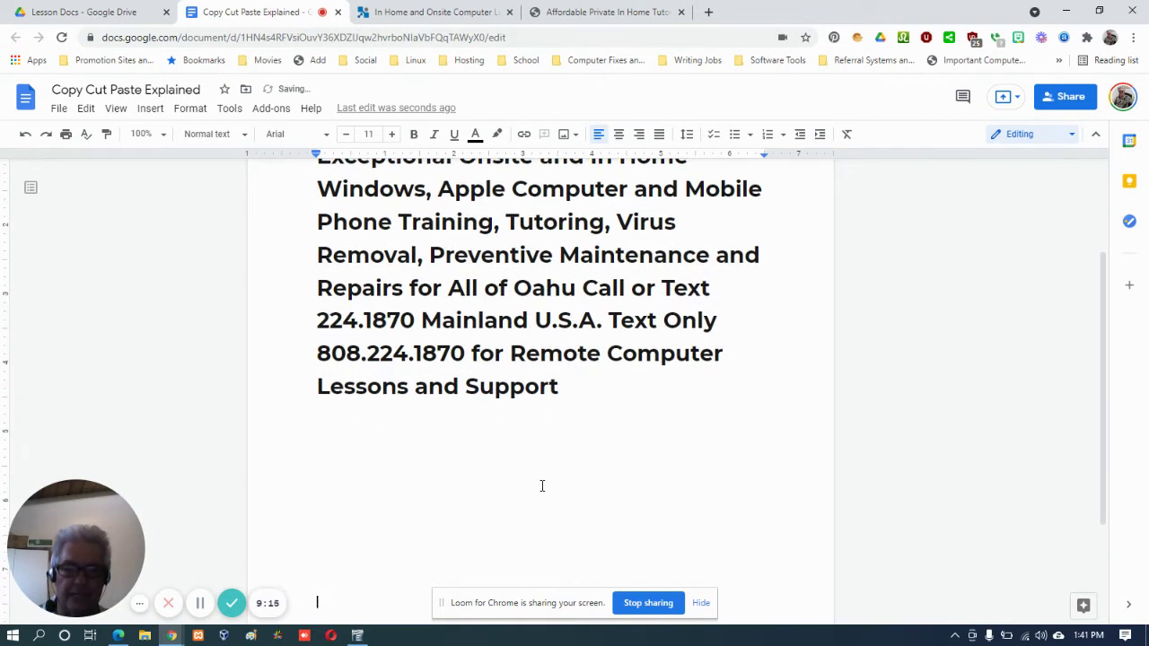
Step: Paste the copied photo on a blank line just below the heading in the Google Docs document
left_click(413, 456)
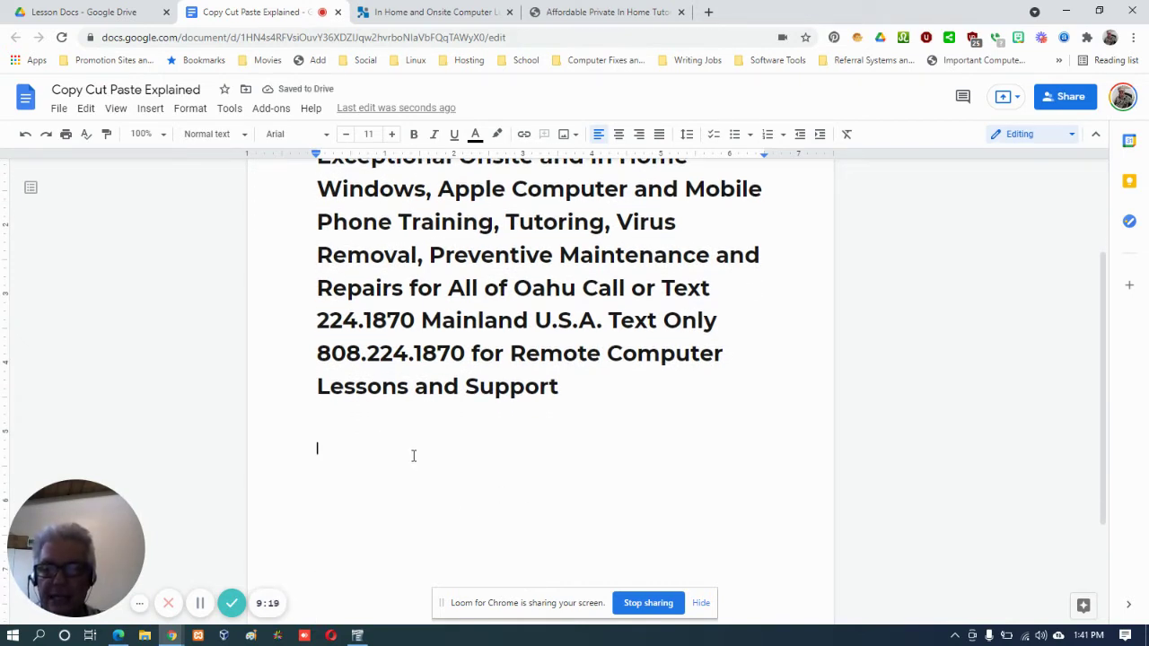
right_click(414, 456)
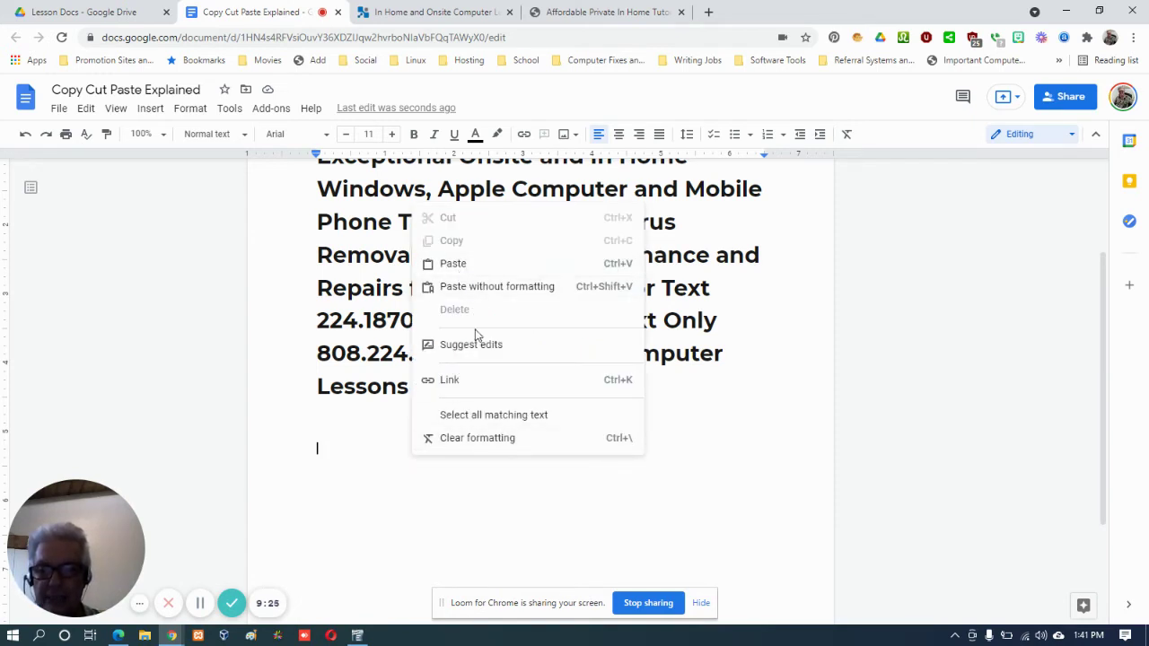
left_click(454, 264)
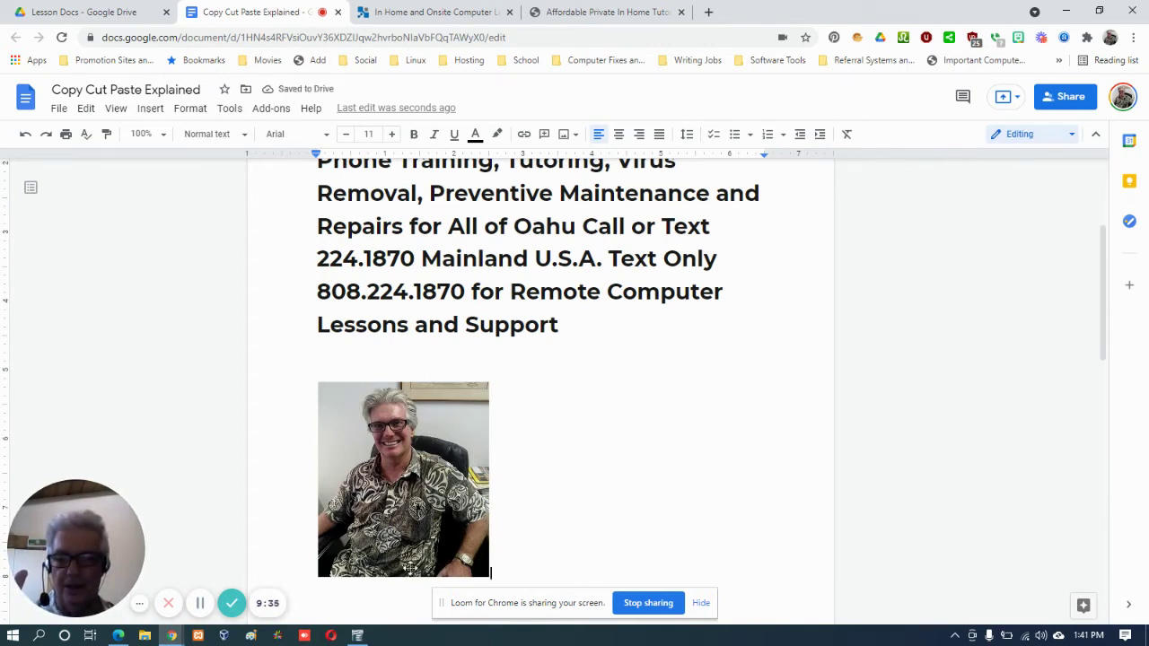
Step: Switch to OpenOffice Writer and paste the copied photo below the heading, leaving blank space between them
mouse_move(360, 637)
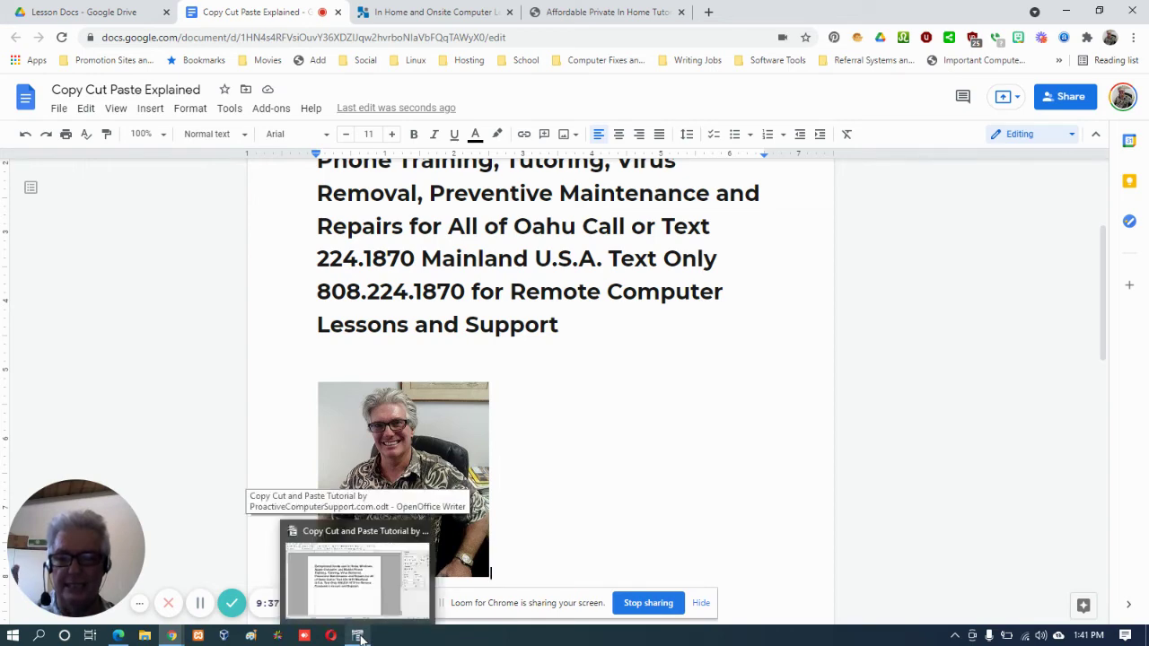
left_click(360, 637)
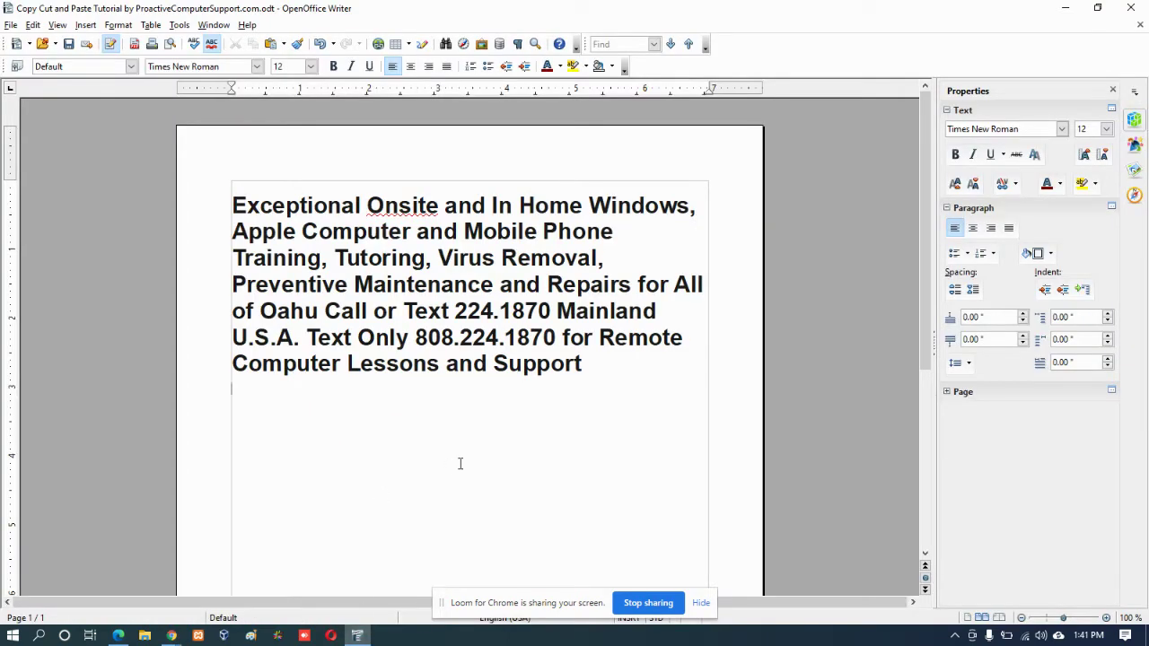
key("Return")
key("Return")
right_click(299, 425)
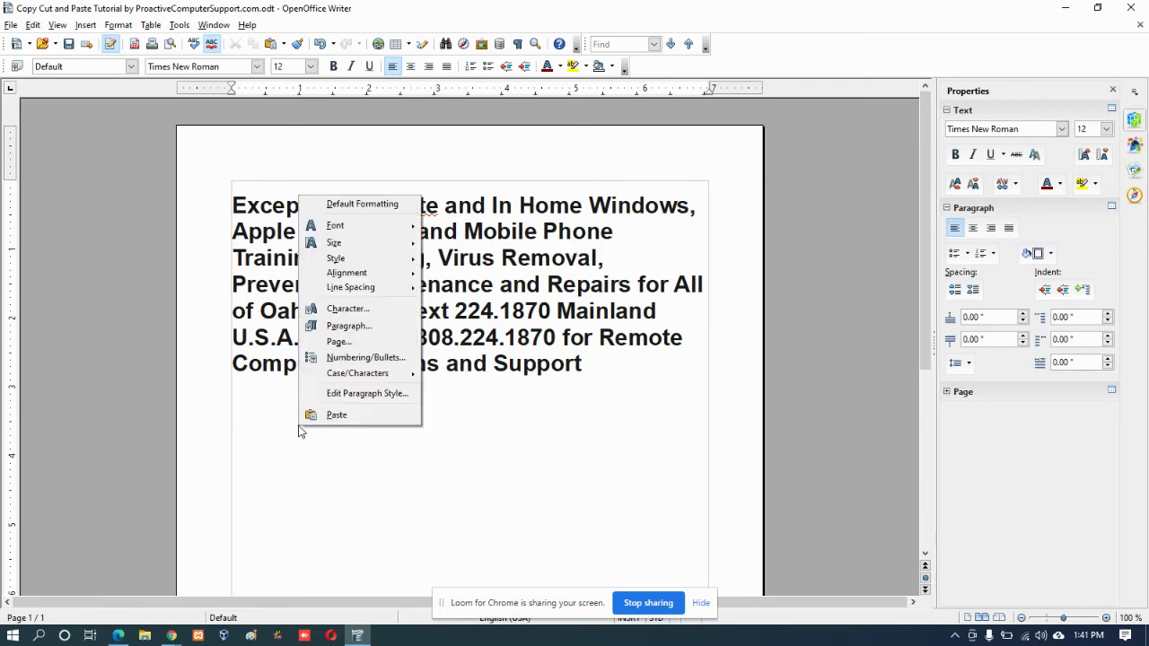
left_click(333, 413)
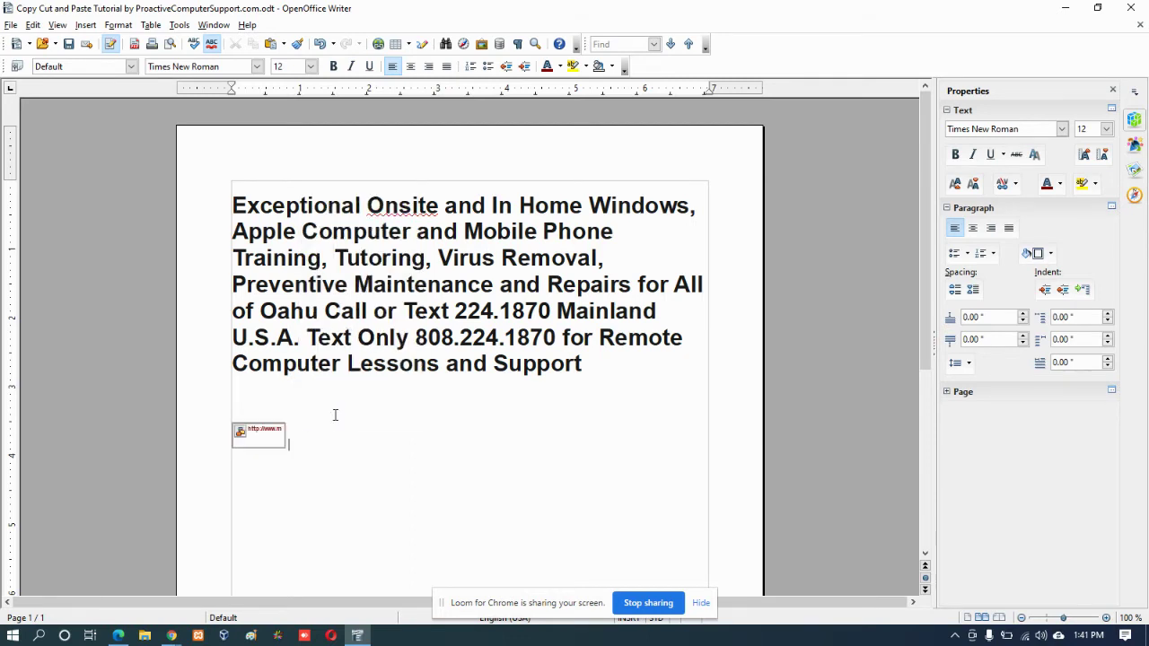
scroll(571, 473, "down", 1)
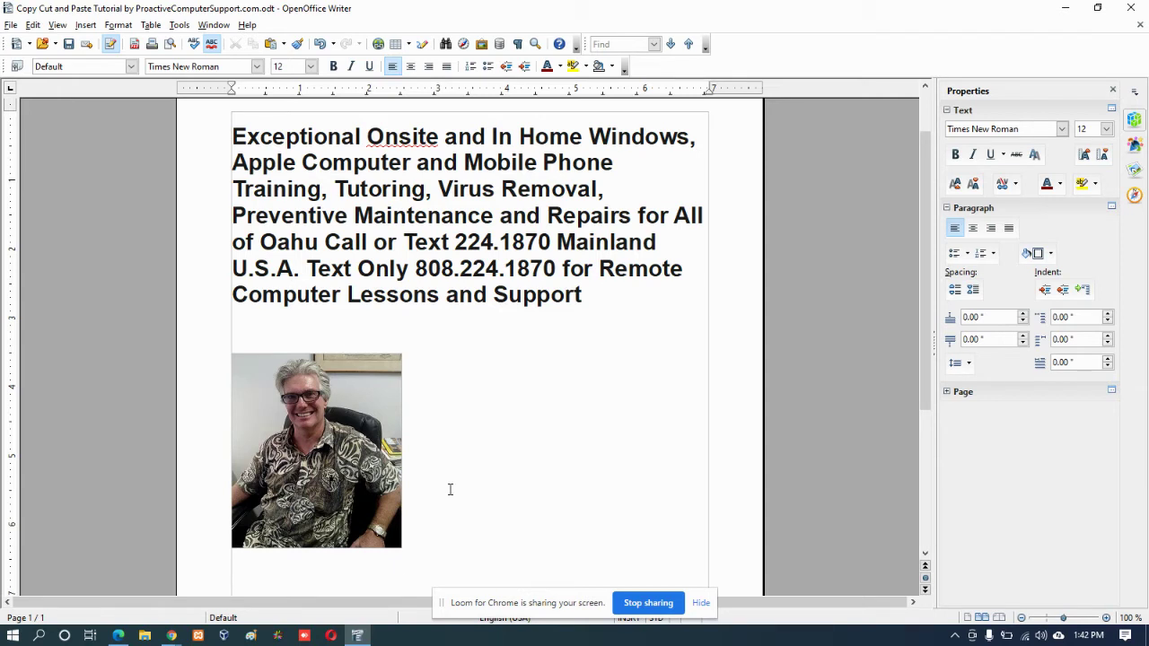
Step: Add several blank lines beneath the photo in the Writer document and place the text cursor there
key("Return")
key("Return")
key("Return")
key("Return")
key("Return")
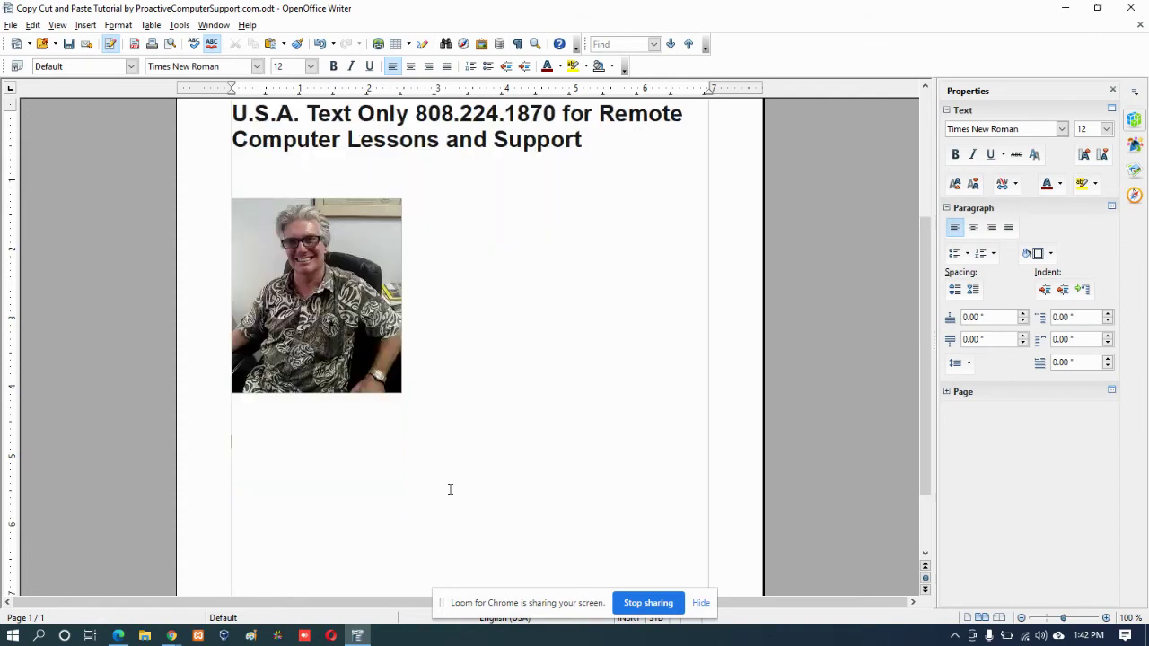
left_click(306, 455)
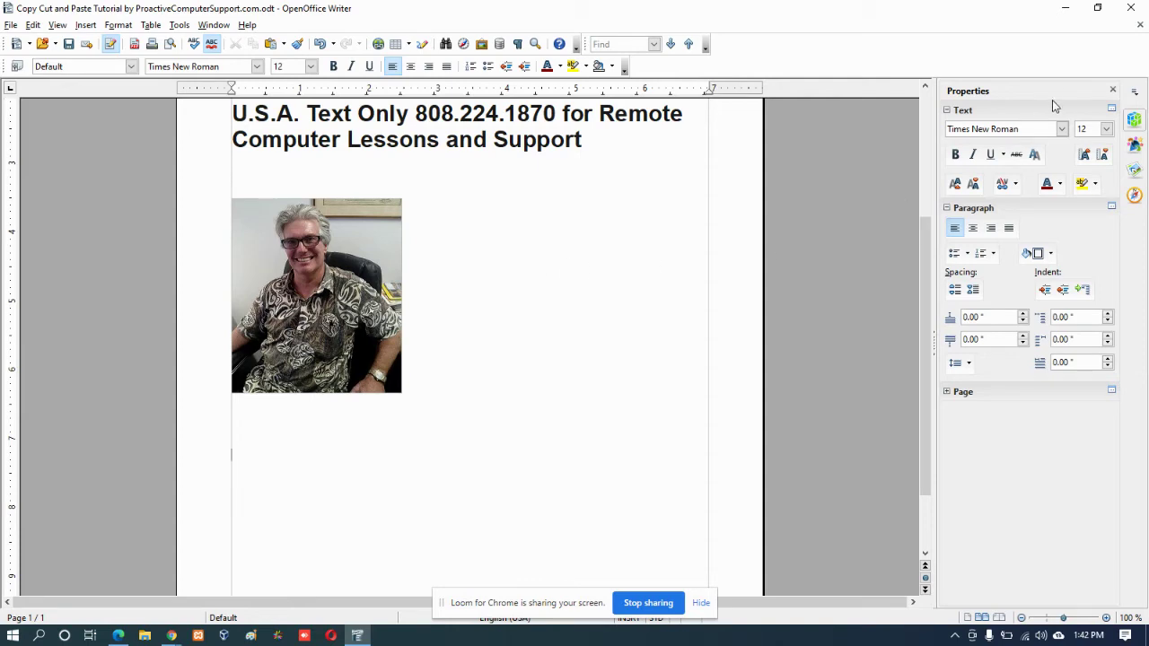
Step: Return to Chrome and check which editing commands the proactivecomputersupport.com page offers for its highlighted heading, then dismiss them
left_click(1065, 8)
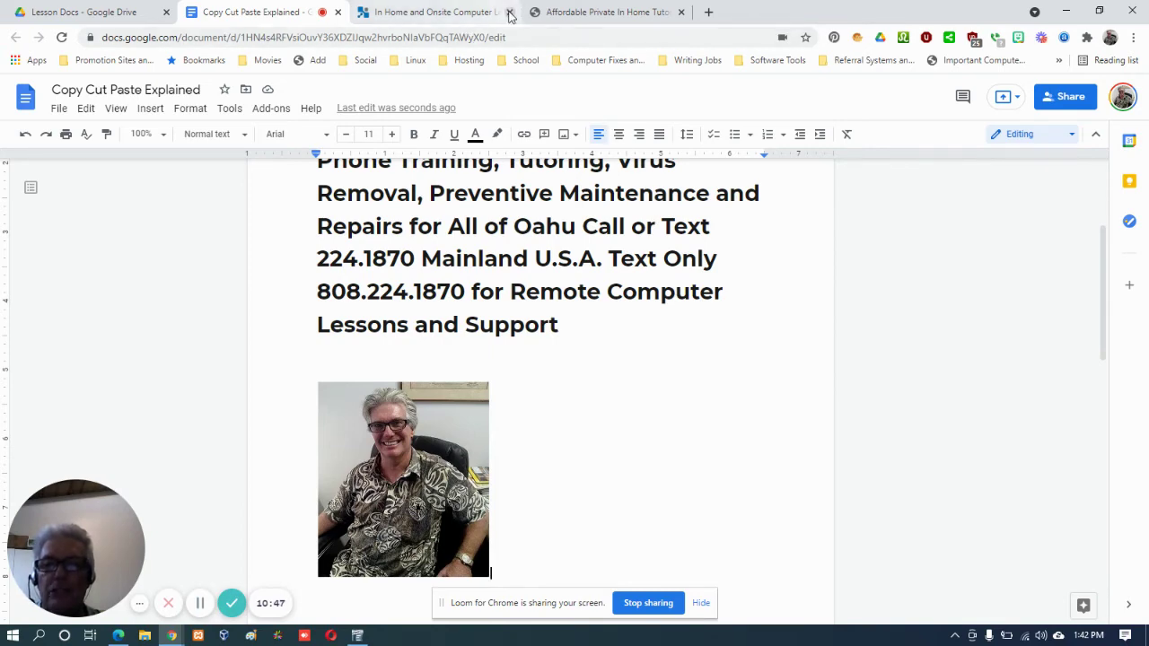
left_click(462, 13)
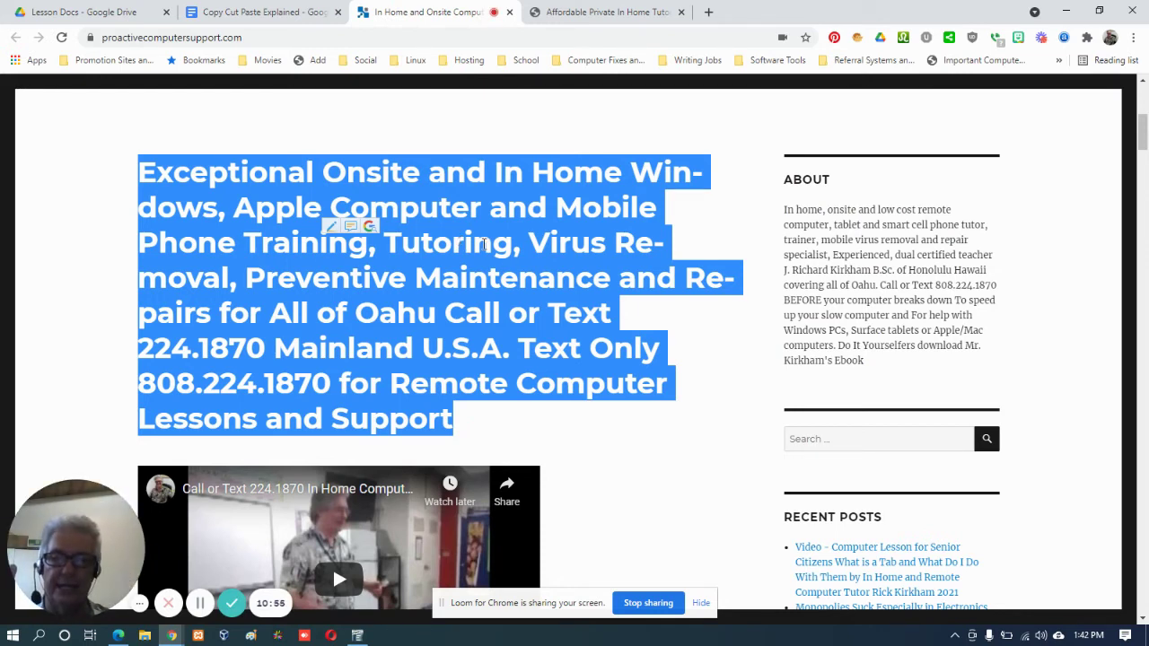
right_click(484, 244)
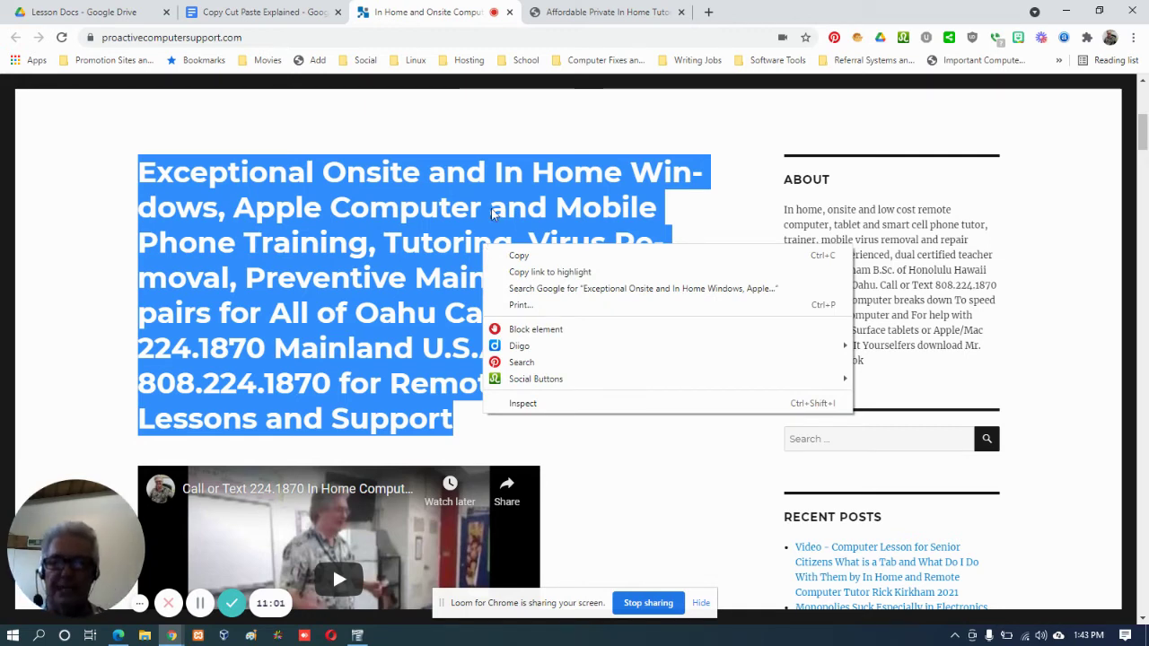
left_click(491, 213)
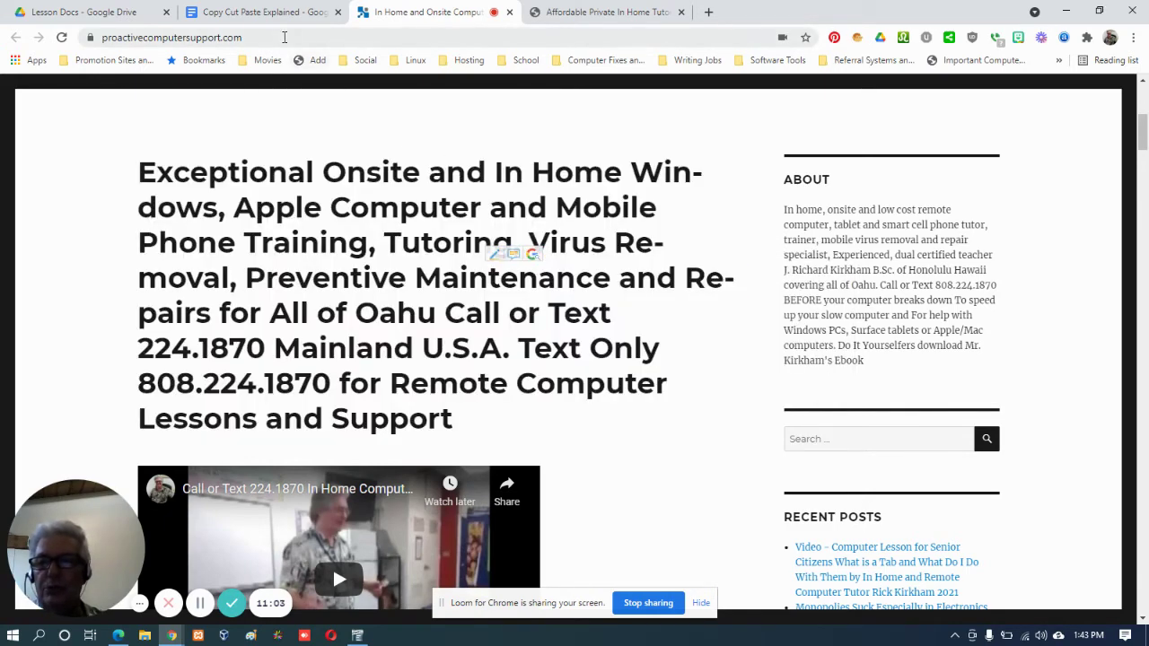
Step: Cut the entire "Exceptional Onsite and In Home Windows" heading from the Copy Cut Paste Explained document in Google Docs
left_click(266, 12)
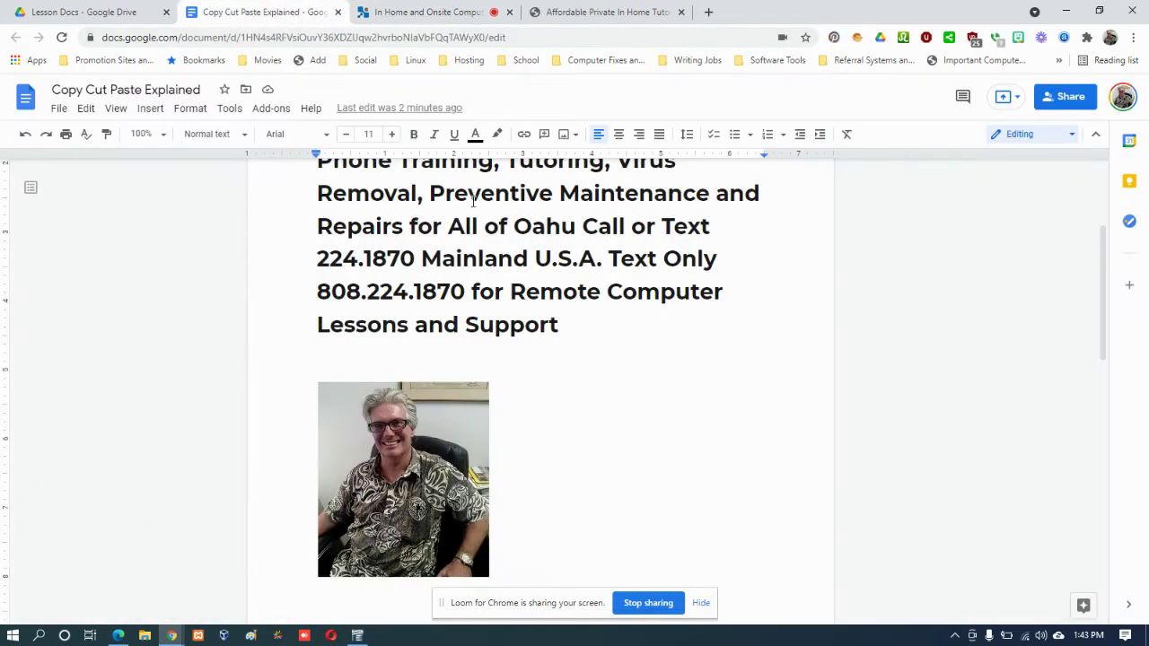
scroll(575, 309, "up", 1)
scroll(574, 310, "up", 1)
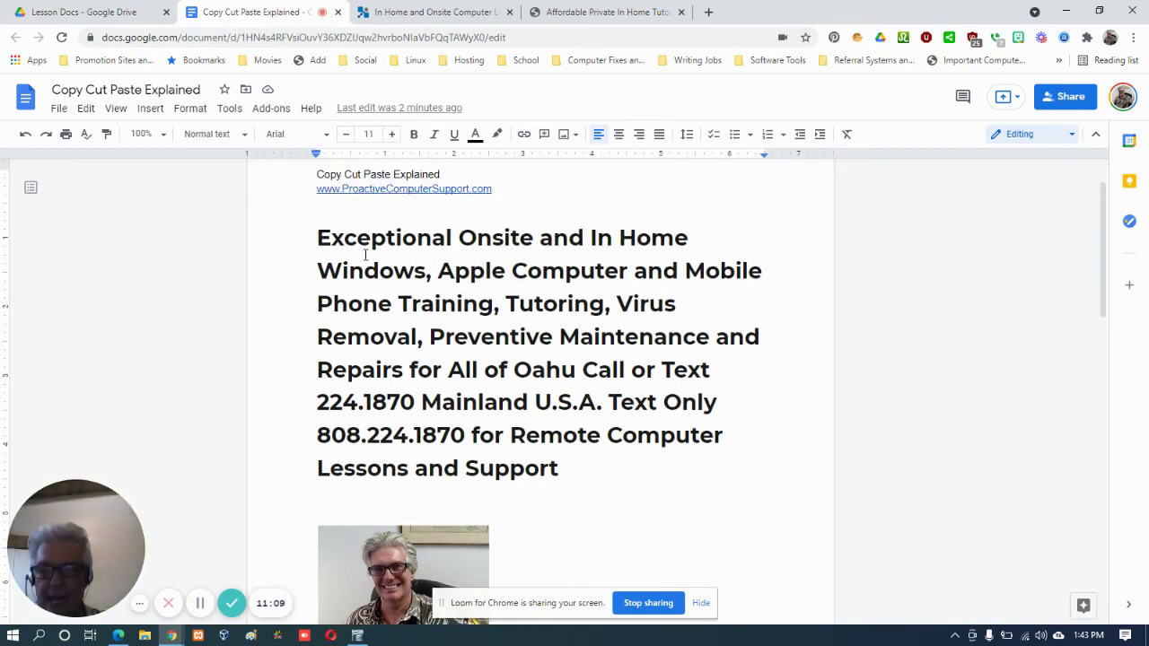
left_click(318, 238)
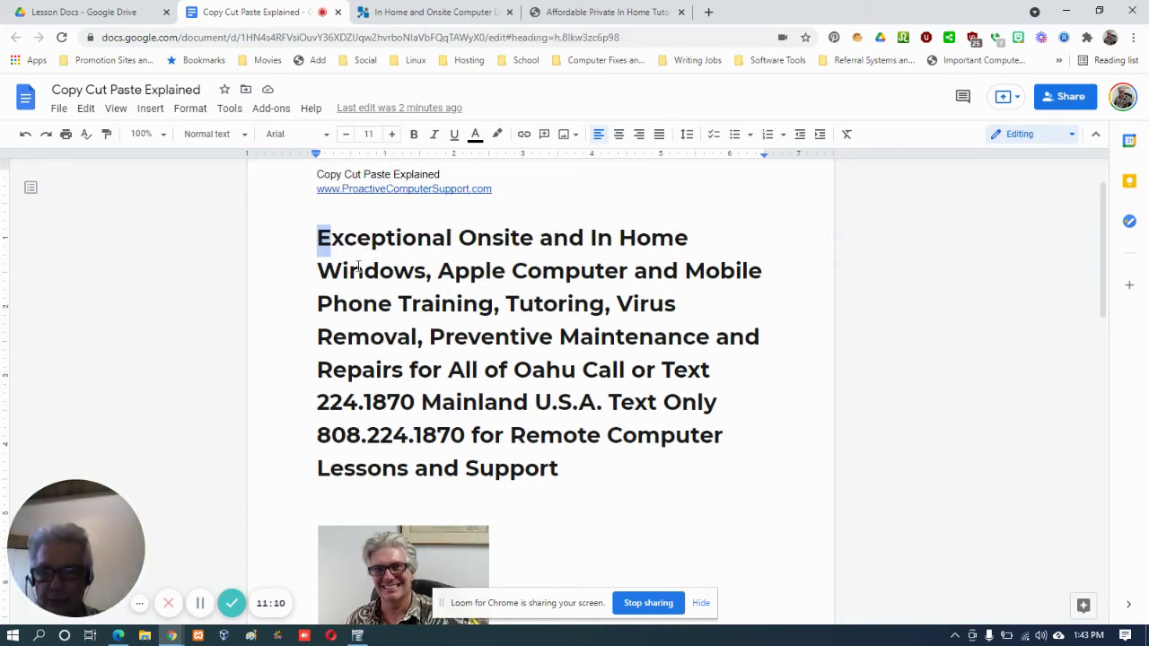
left_click_drag(317, 238, 593, 471)
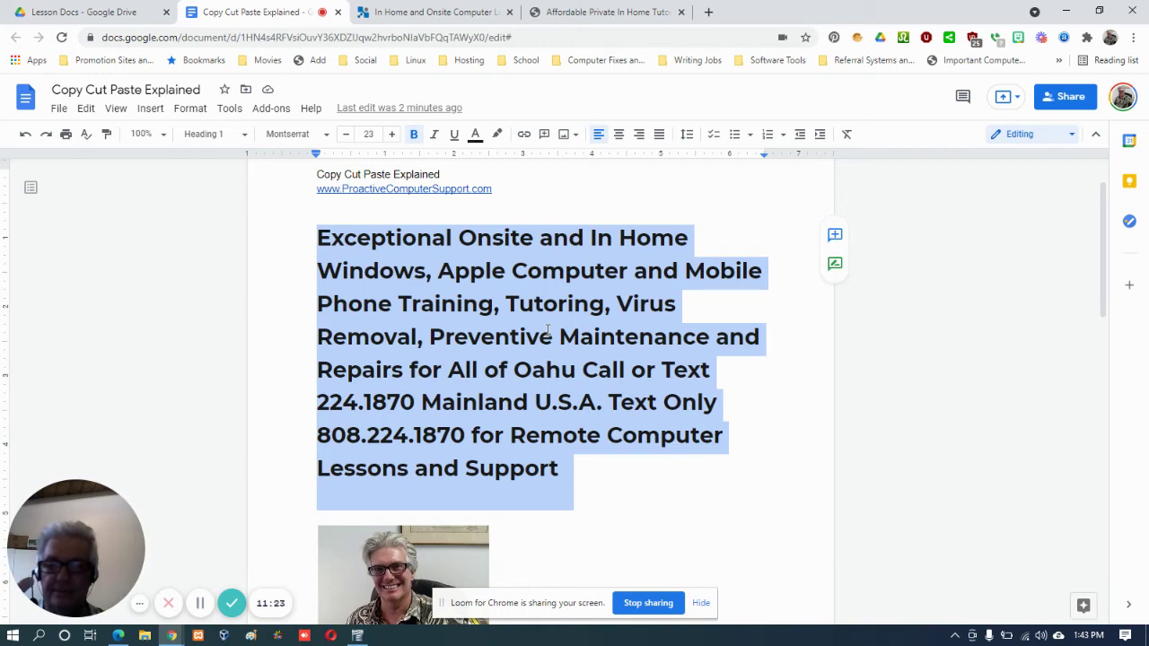
right_click(498, 319)
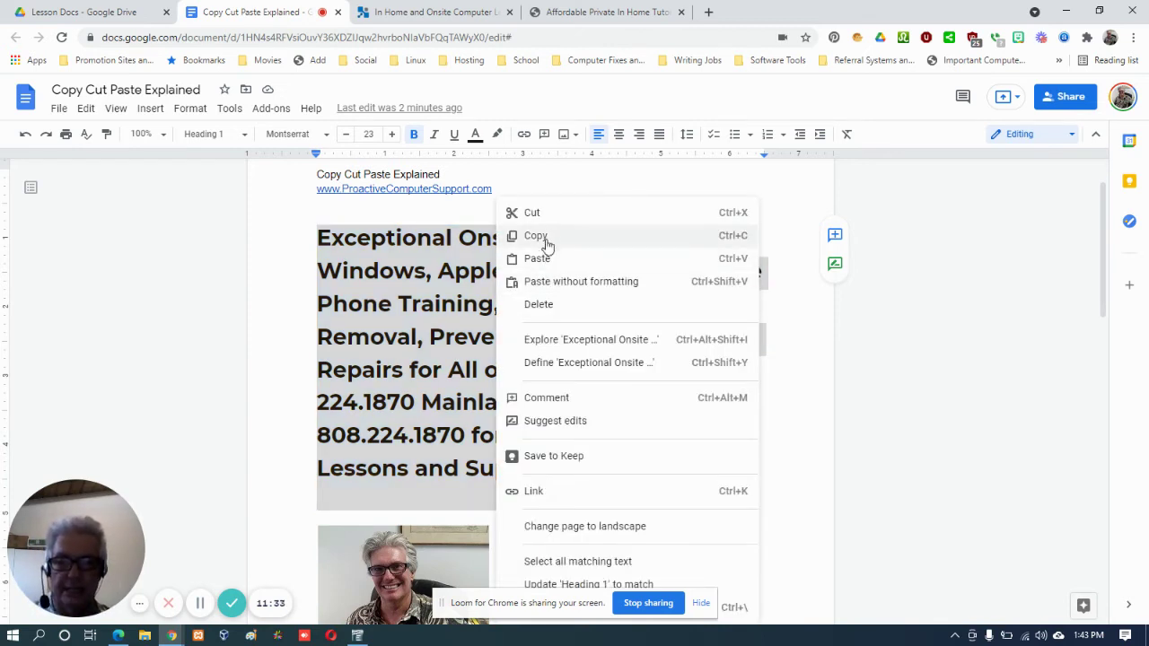
left_click(543, 218)
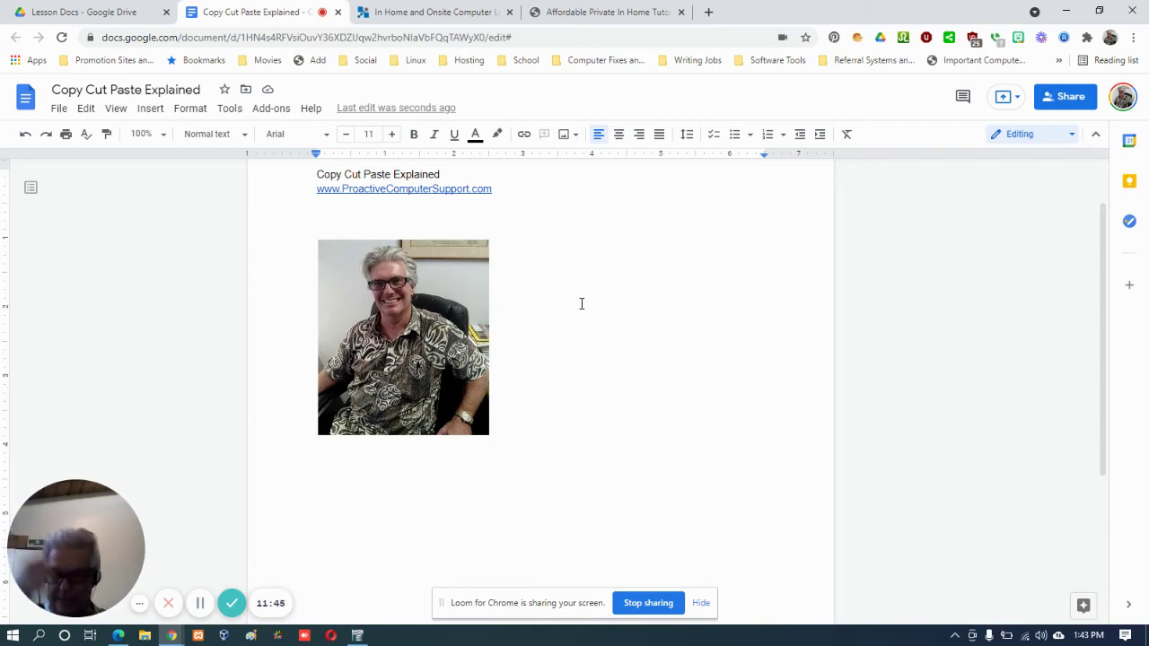
Step: Switch to OpenOffice Writer and paste the cut heading on the blank line beneath the photo
left_click(357, 635)
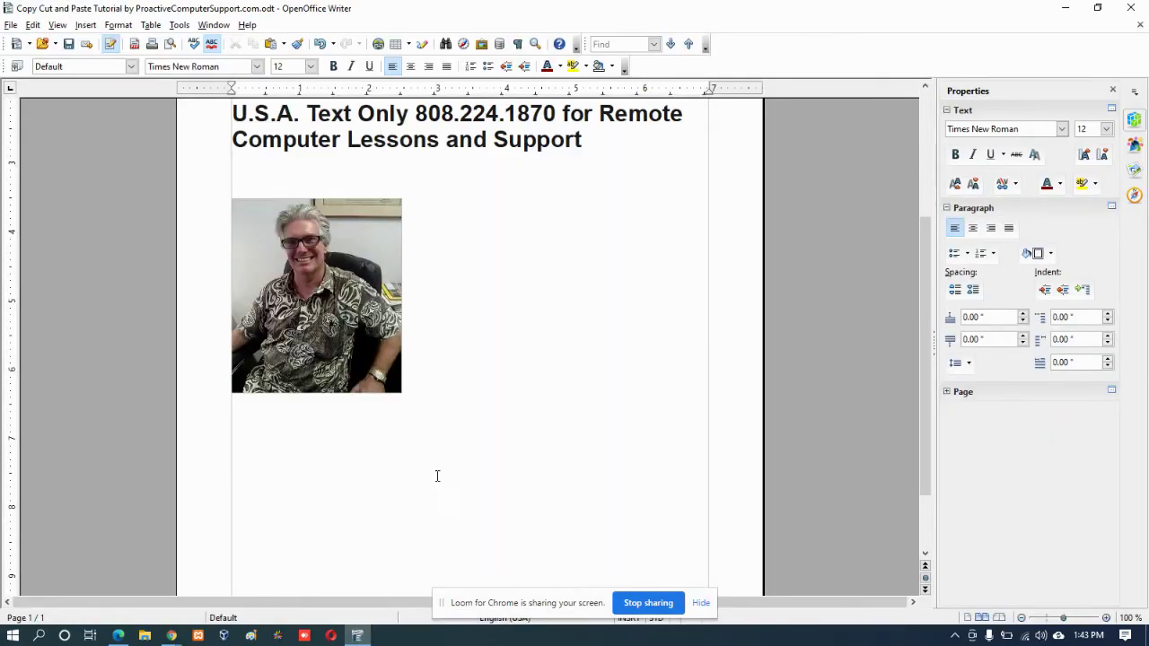
scroll(441, 438, "up", 1)
scroll(441, 438, "up", 2)
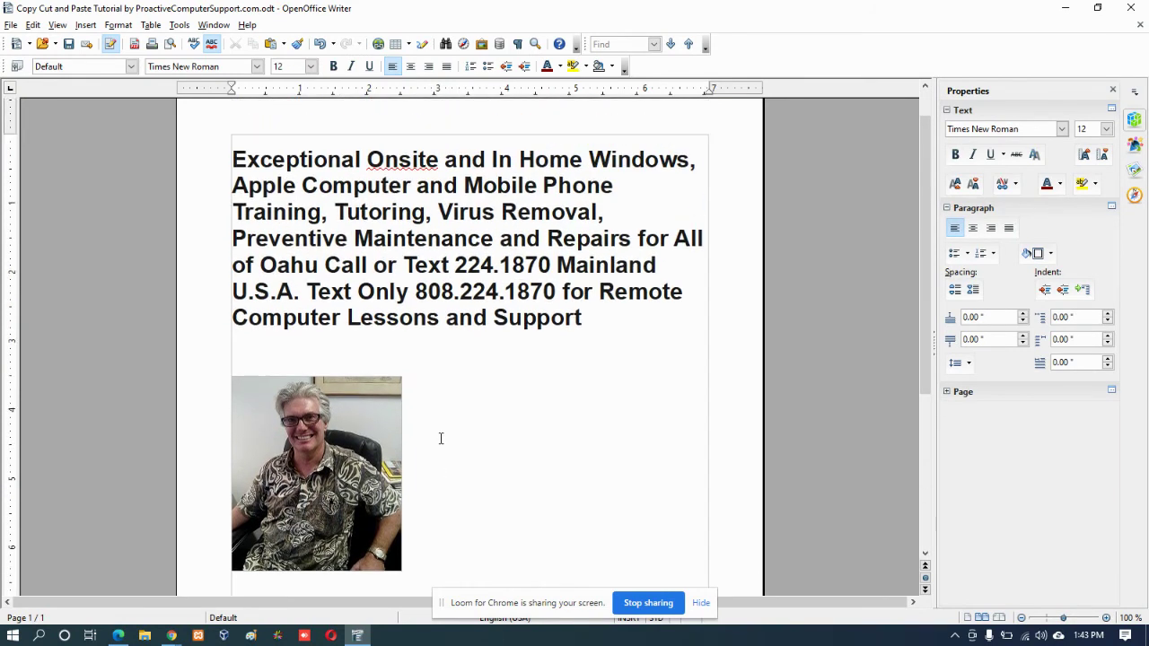
scroll(440, 439, "down", 3)
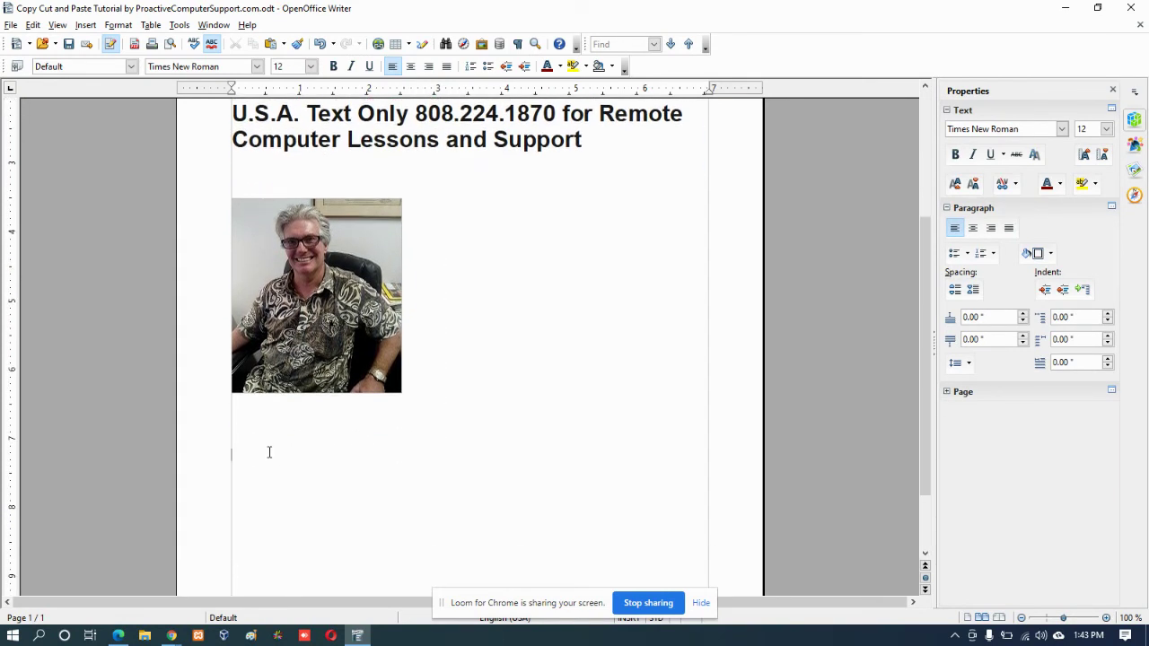
right_click(267, 456)
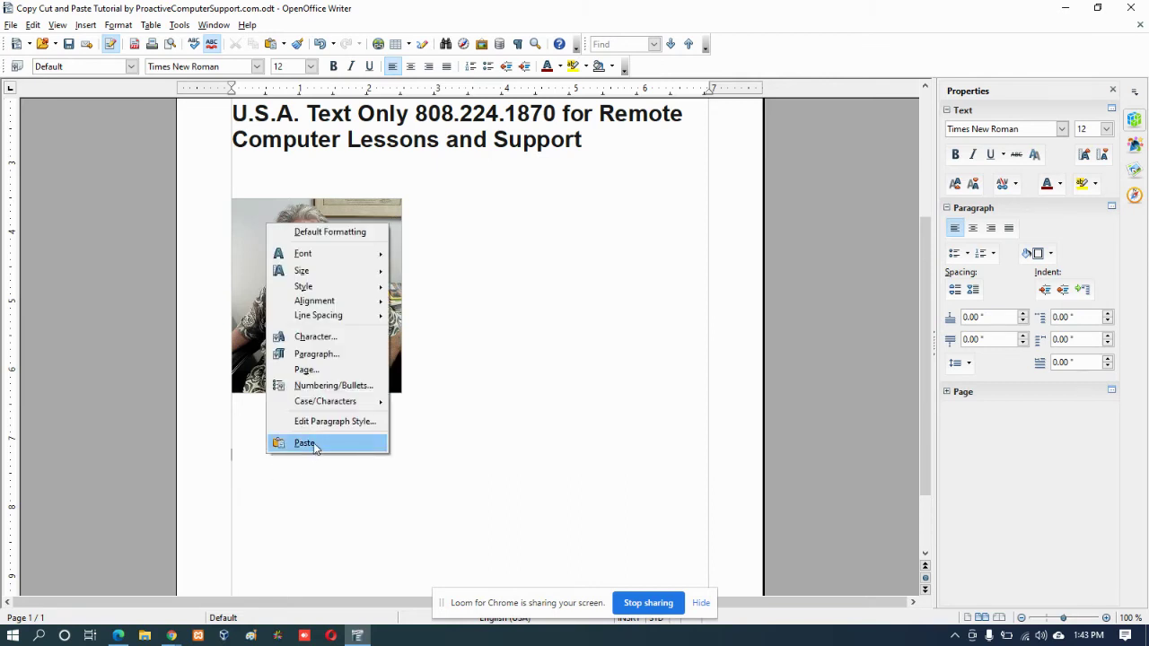
left_click(306, 443)
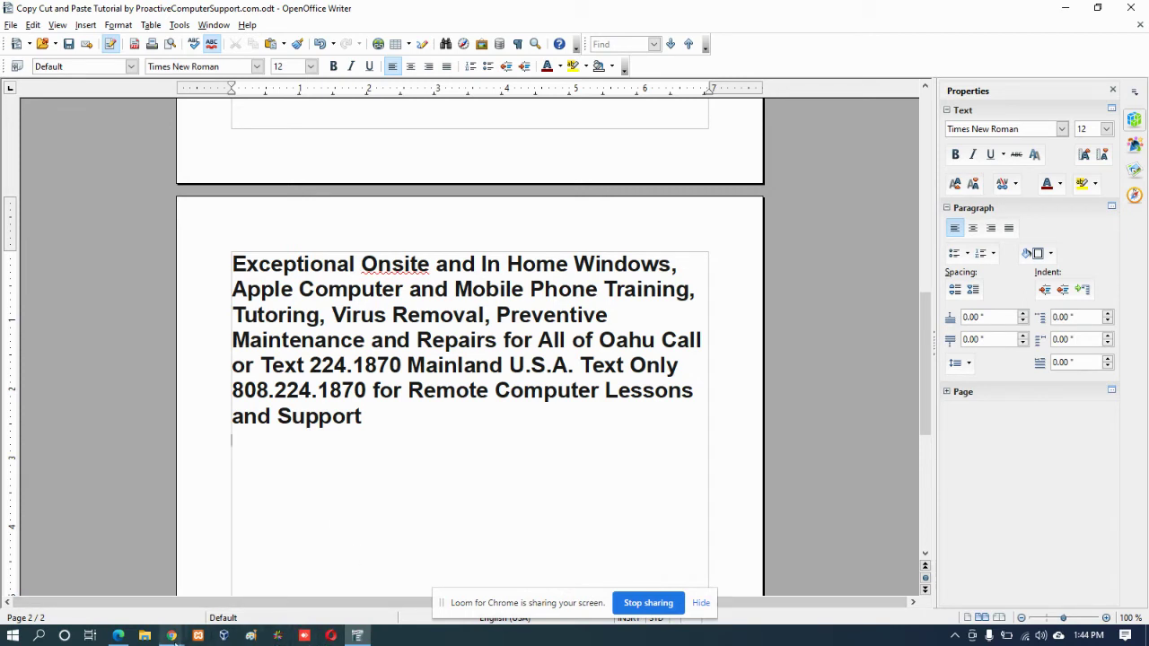
Step: Switch back to the Google Docs document and paste the cut heading on a blank line below the photo
left_click(171, 637)
left_click(85, 575)
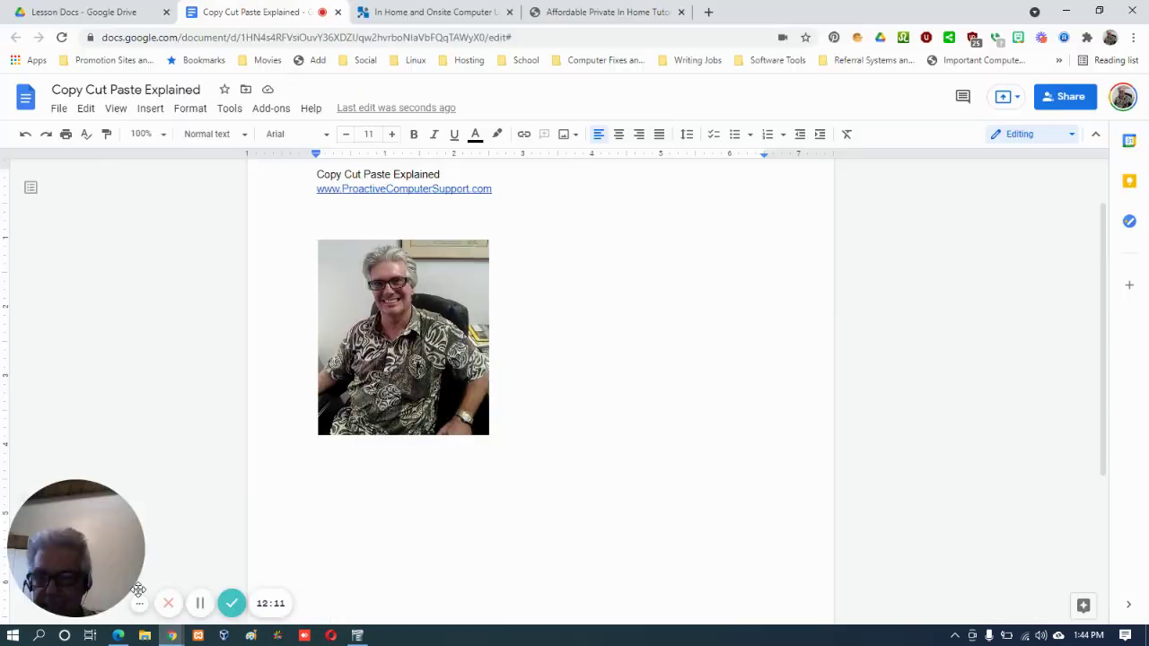
scroll(577, 402, "up", 1)
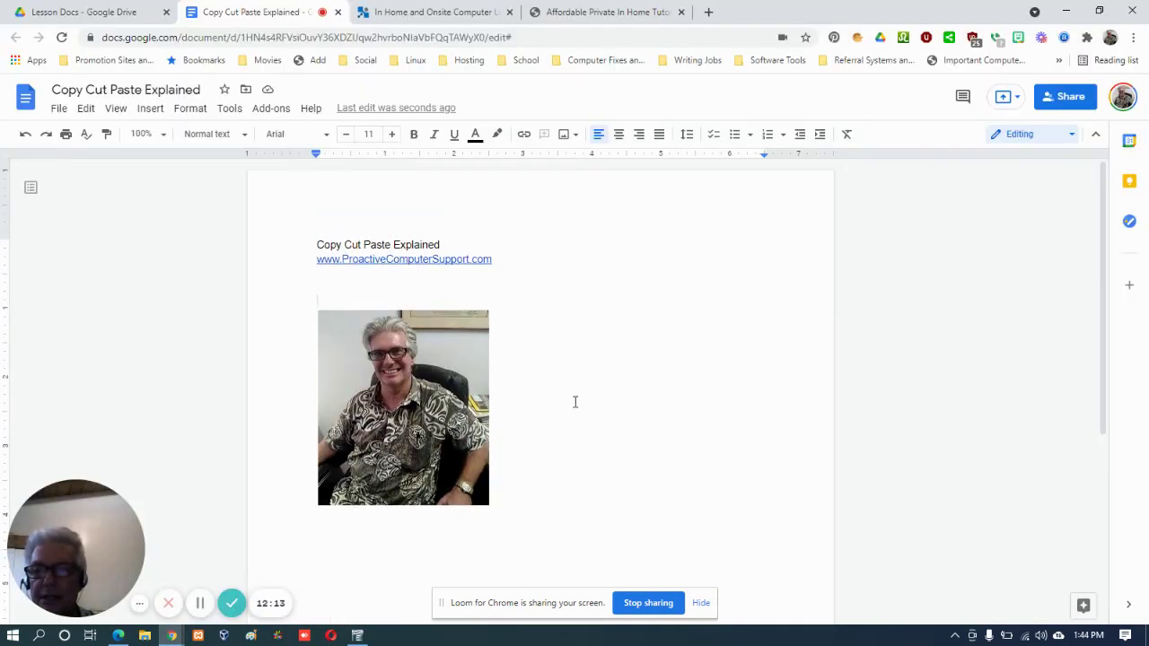
scroll(570, 405, "down", 3)
scroll(568, 411, "down", 1)
scroll(565, 410, "up", 3)
scroll(564, 410, "down", 3)
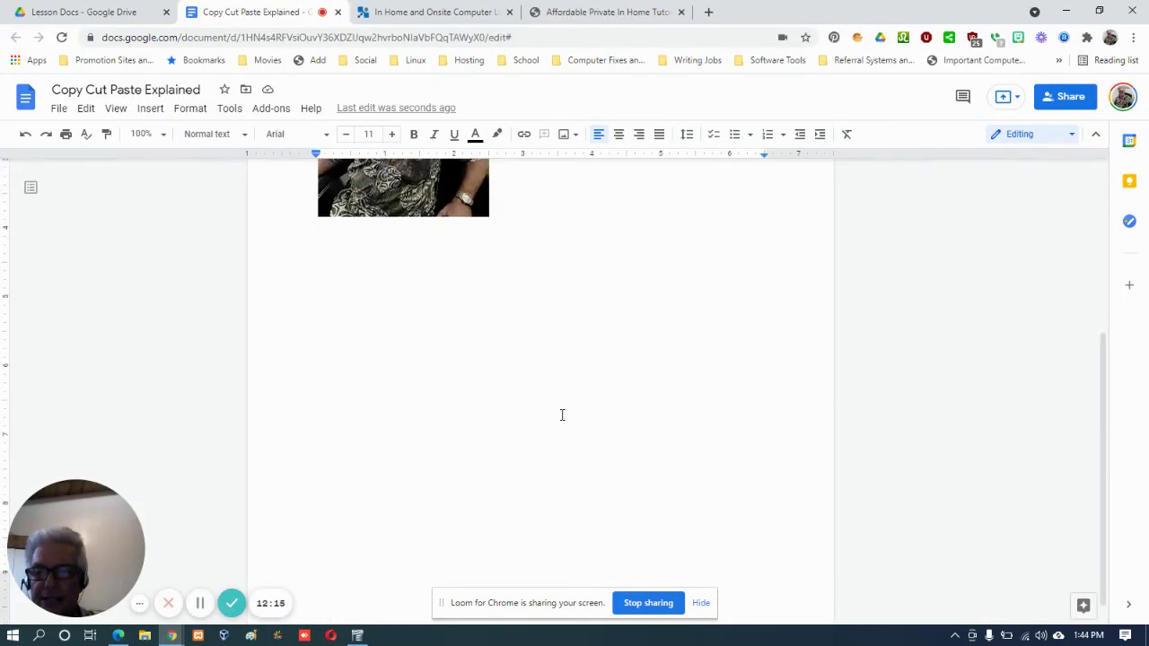
scroll(562, 413, "up", 3)
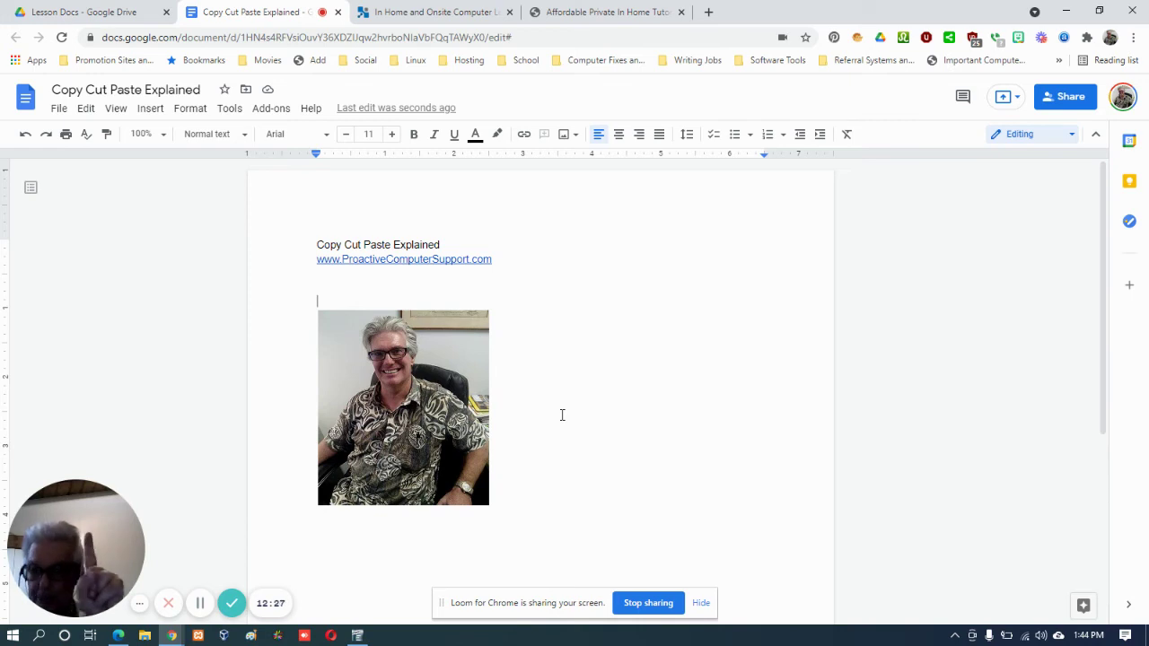
left_click(508, 542)
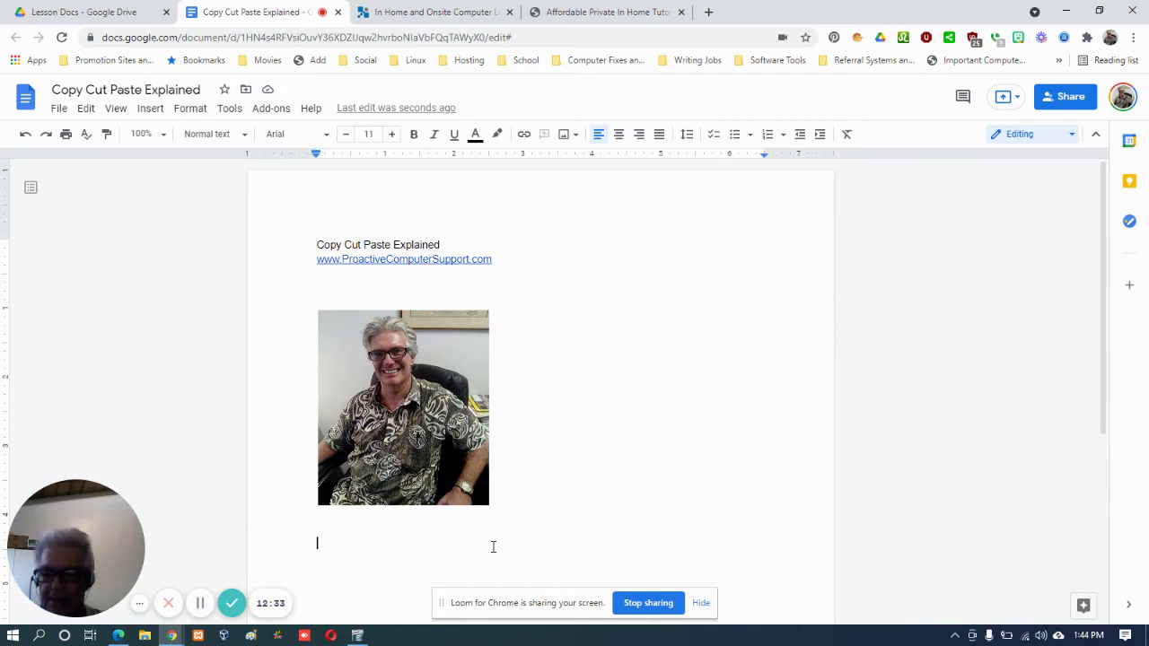
right_click(344, 545)
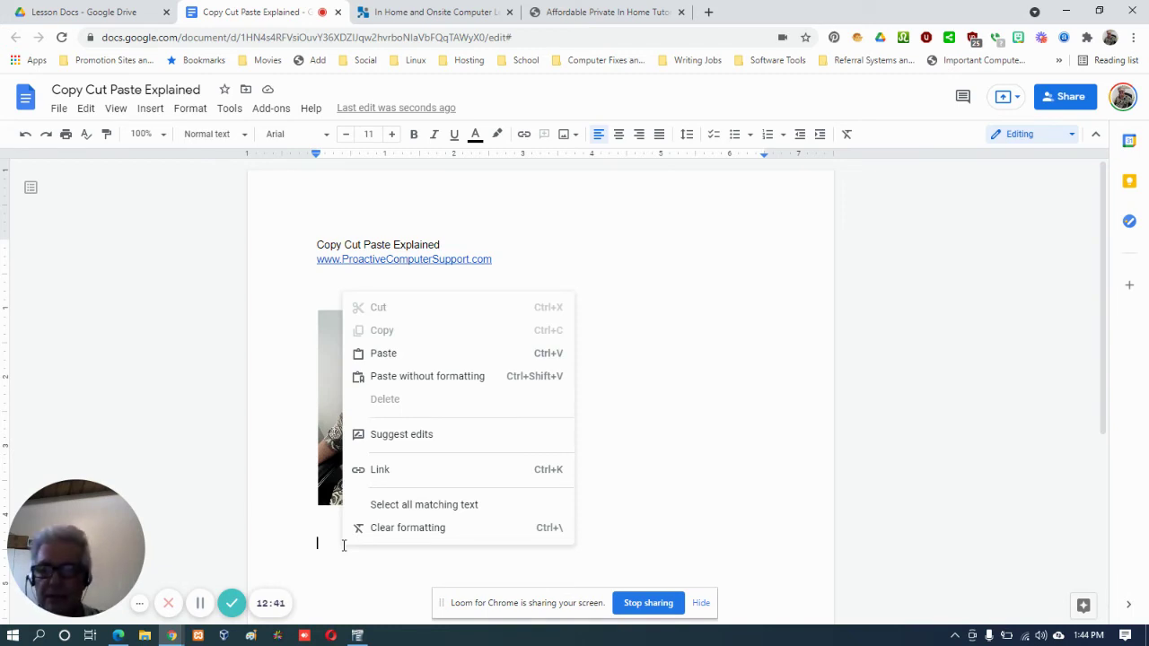
left_click(399, 355)
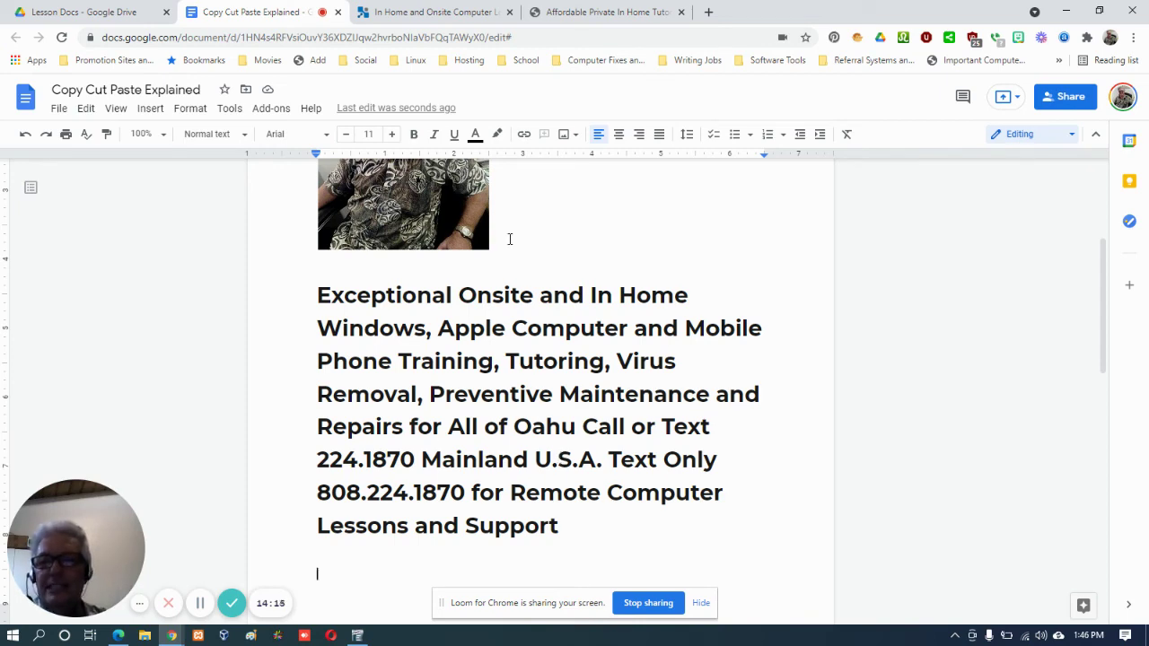
left_click(427, 15)
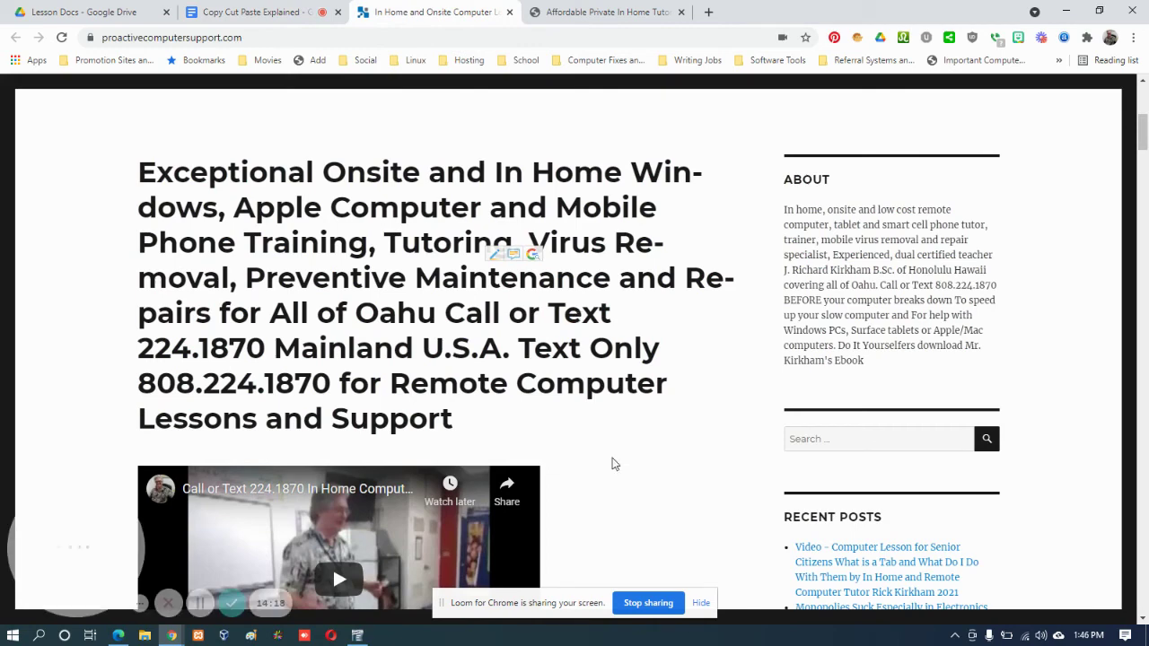
scroll(688, 421, "down", 3)
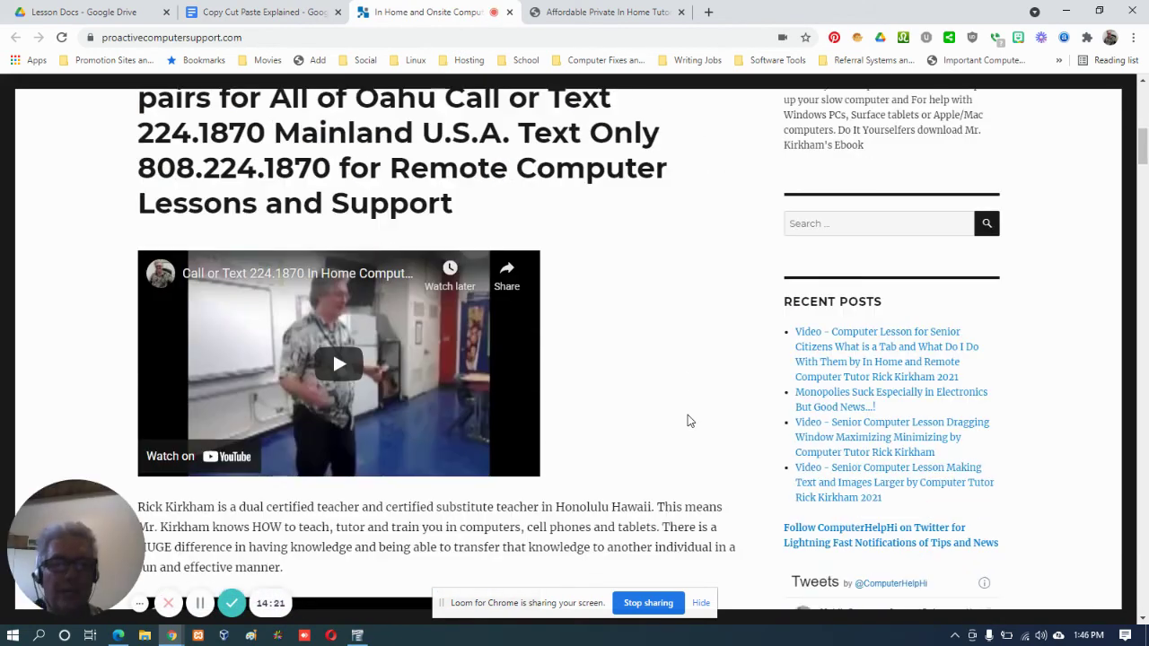
scroll(688, 421, "down", 1)
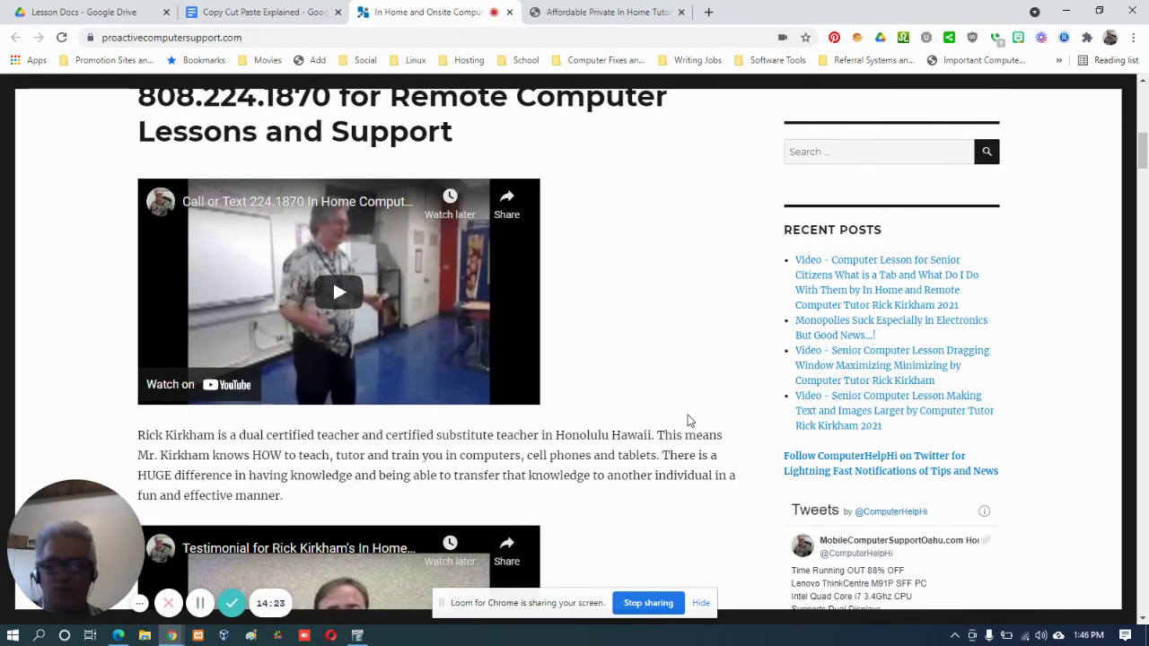
scroll(688, 421, "up", 1)
scroll(689, 421, "up", 3)
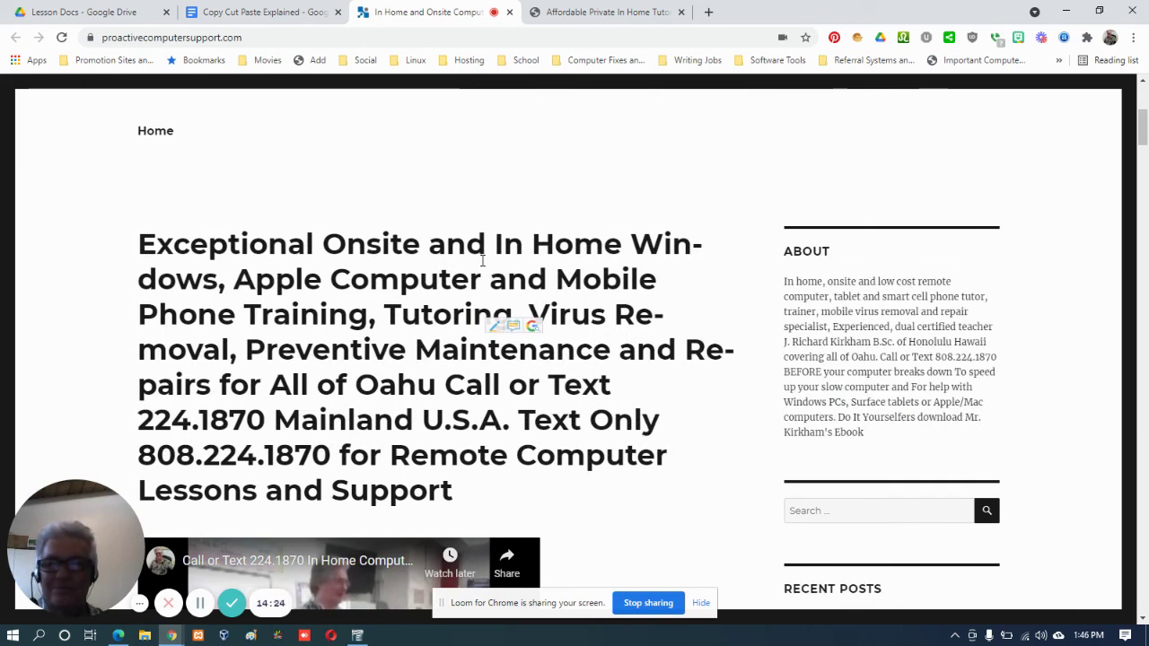
left_click(352, 37)
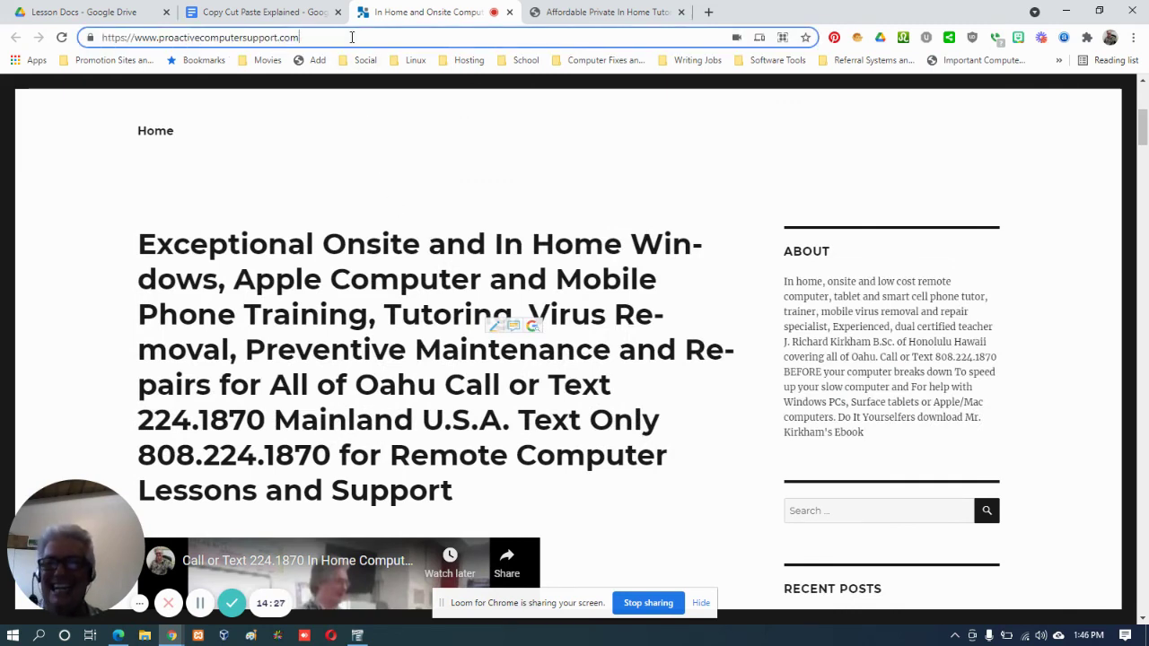
type("/c")
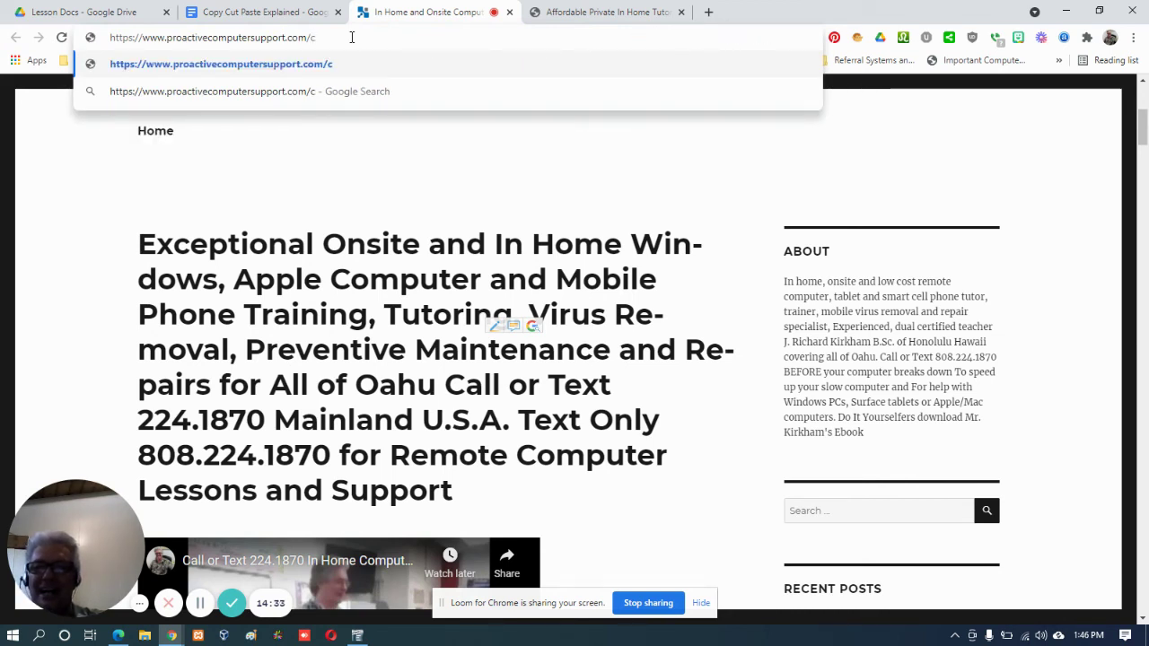
type("om")
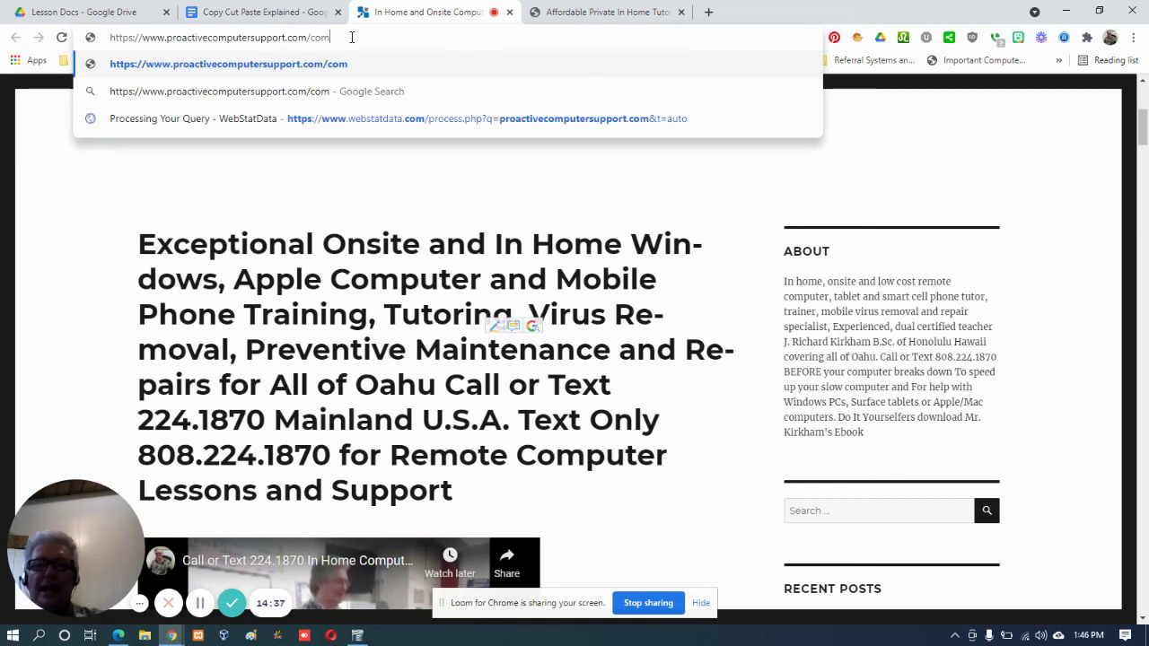
type("puter")
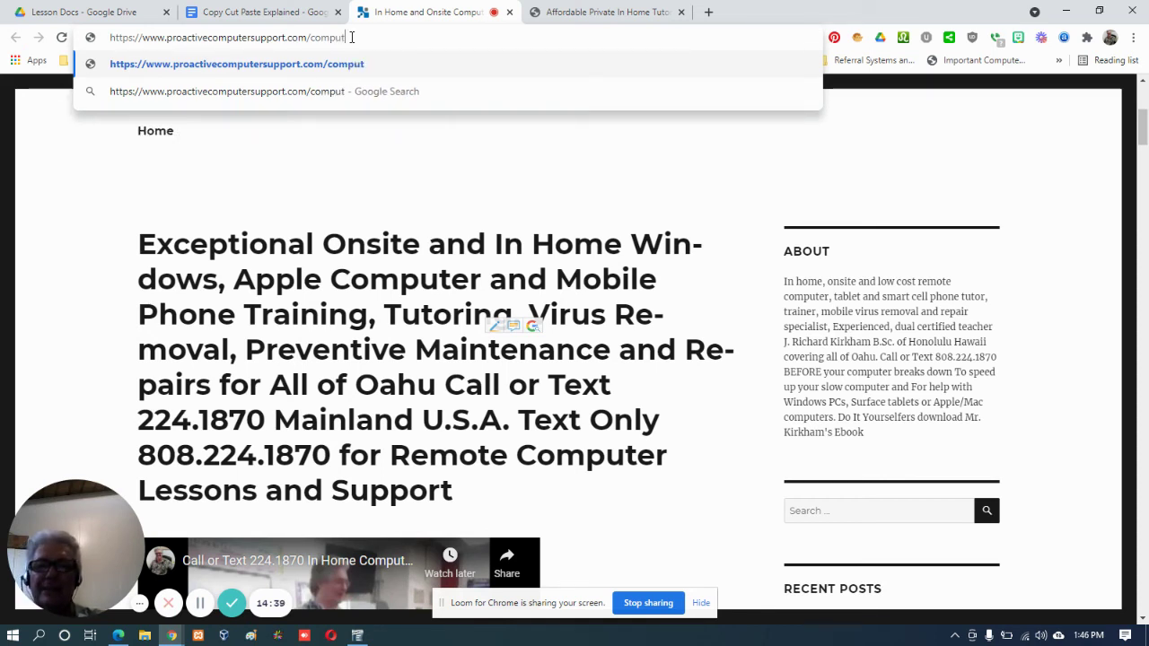
type("tipse")
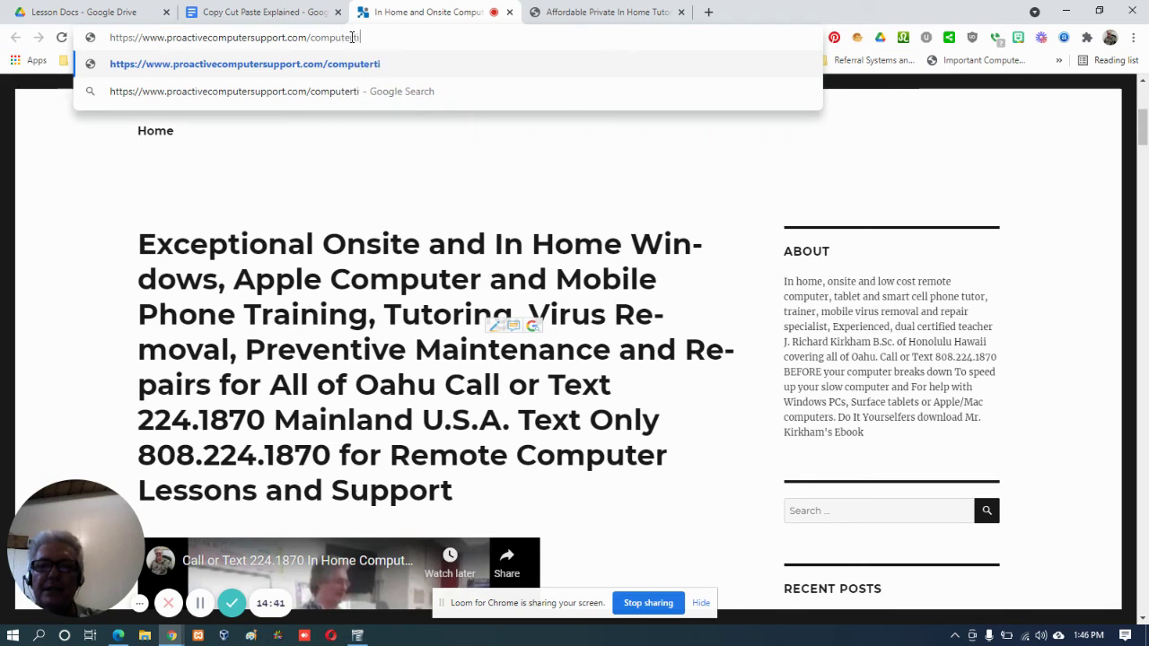
type("book")
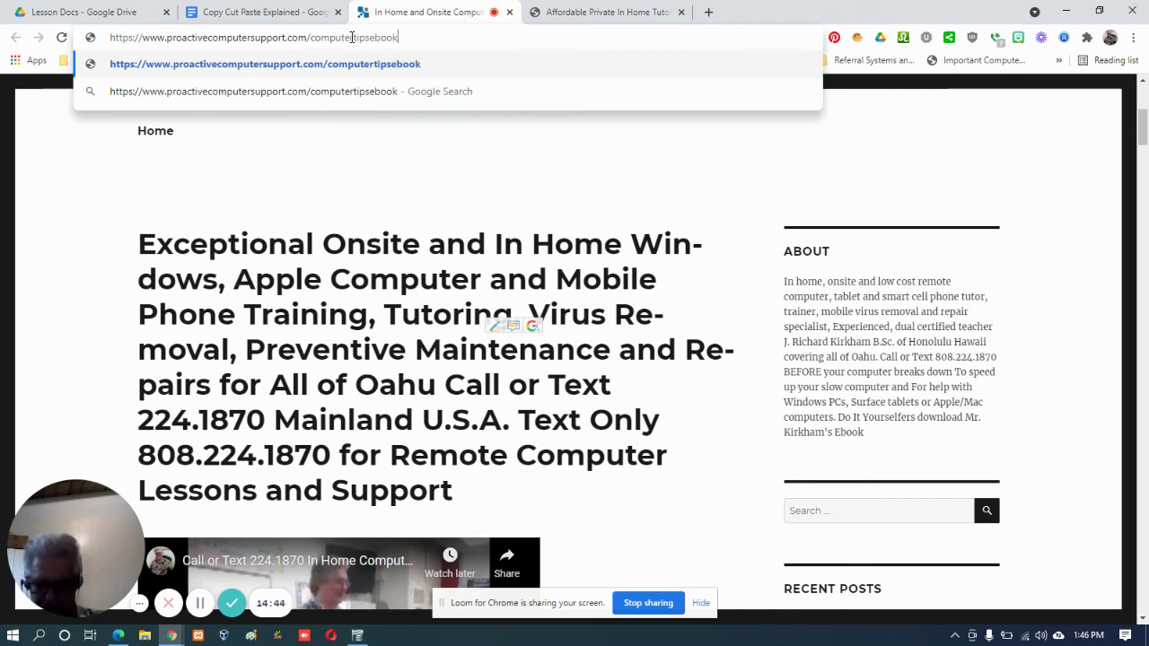
key("Return")
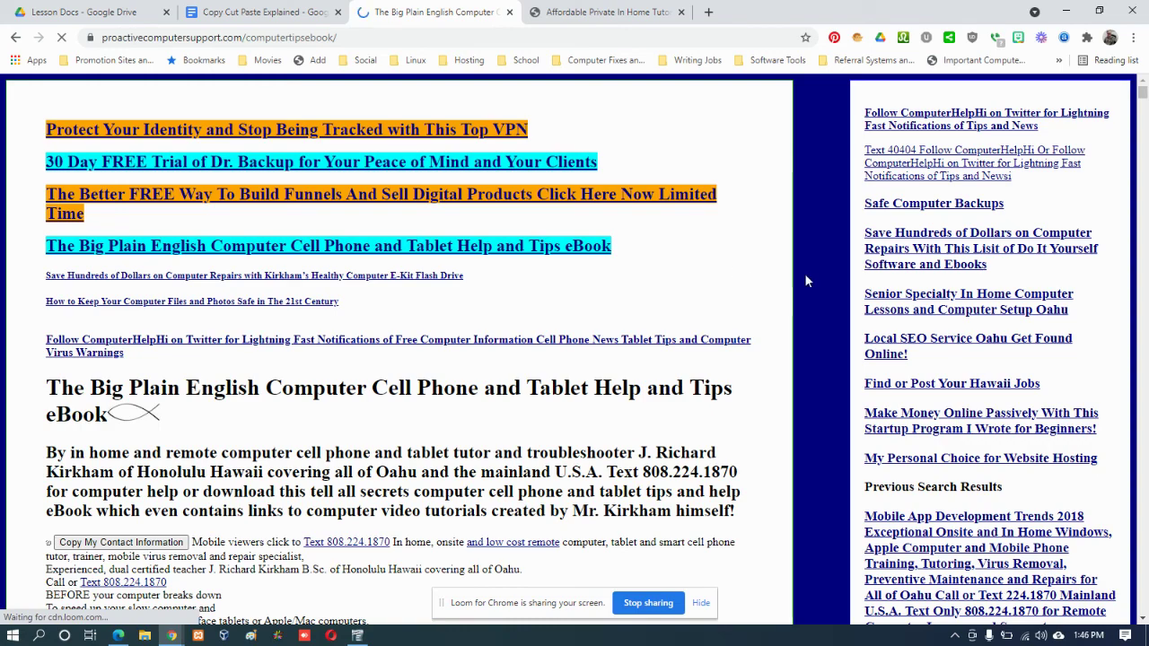
Step: Look over the content of the Big Plain English Computer Help and Tips eBook page and select its web address
scroll(806, 279, "down", 1)
scroll(805, 281, "down", 5)
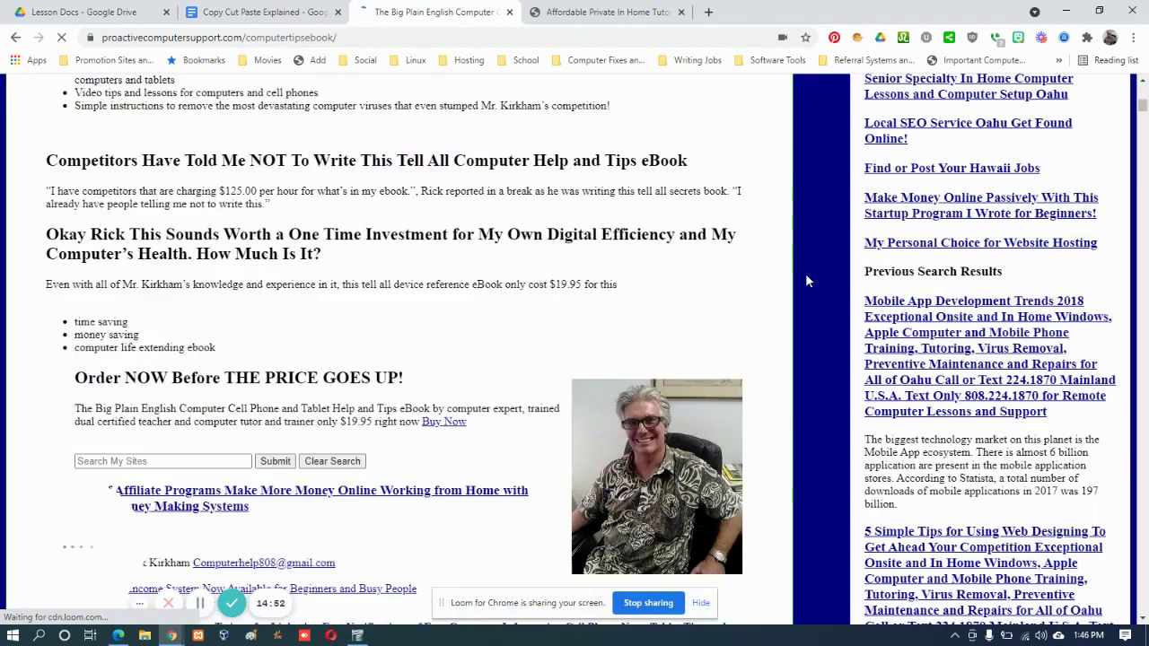
scroll(805, 281, "up", 10)
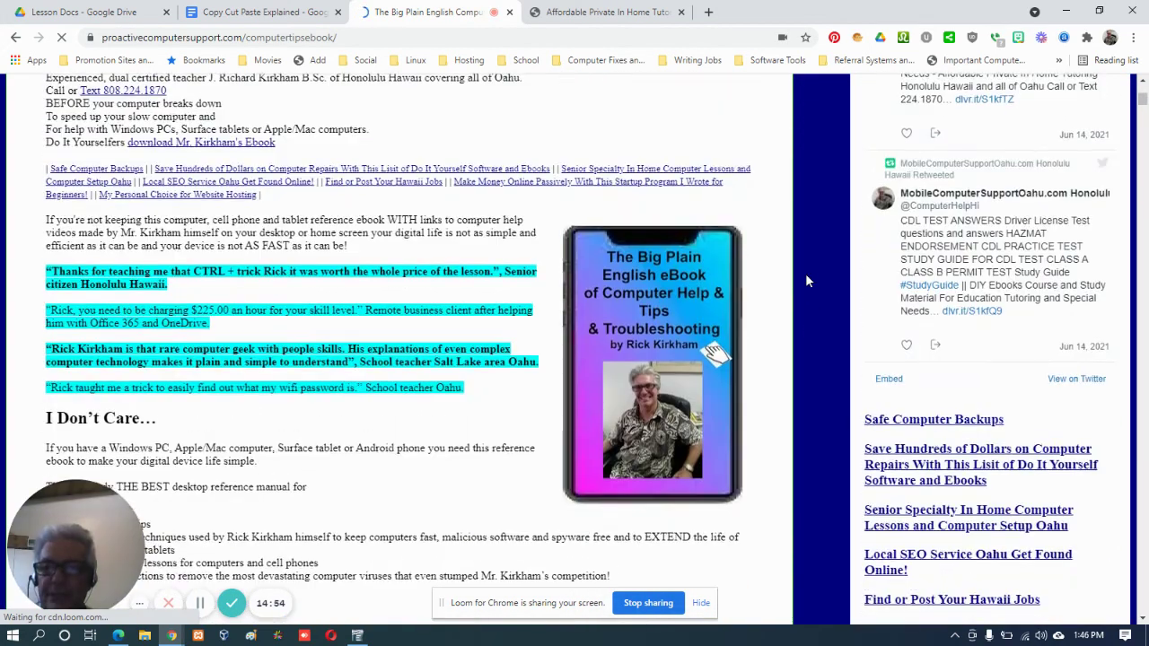
scroll(805, 280, "down", 5)
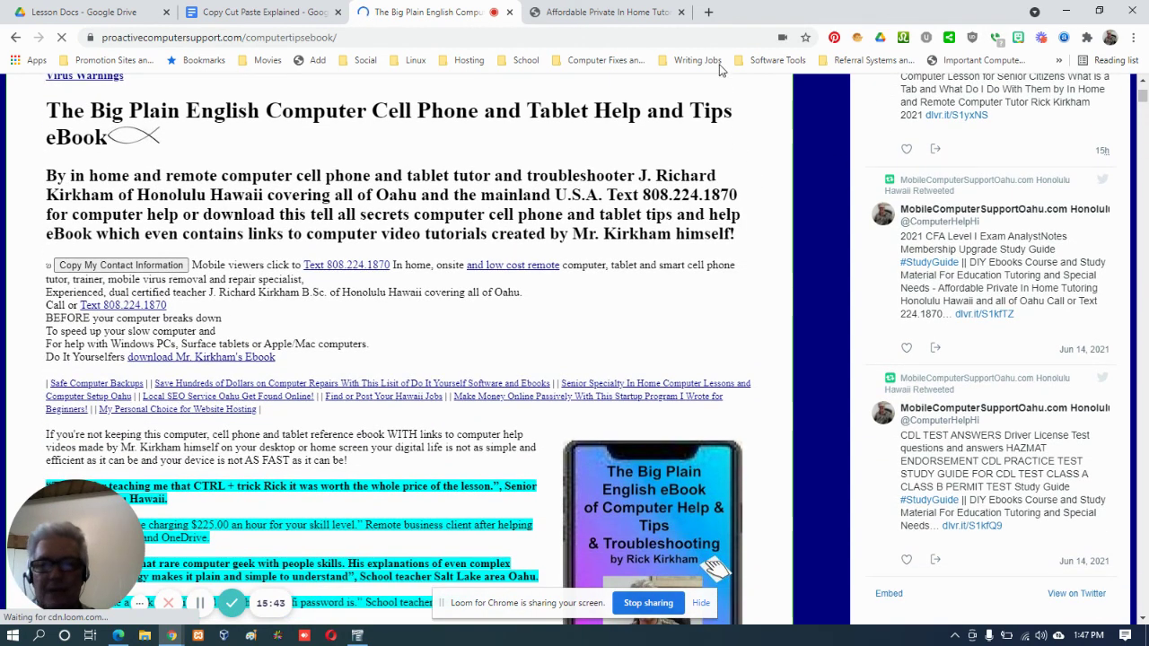
left_click(705, 36)
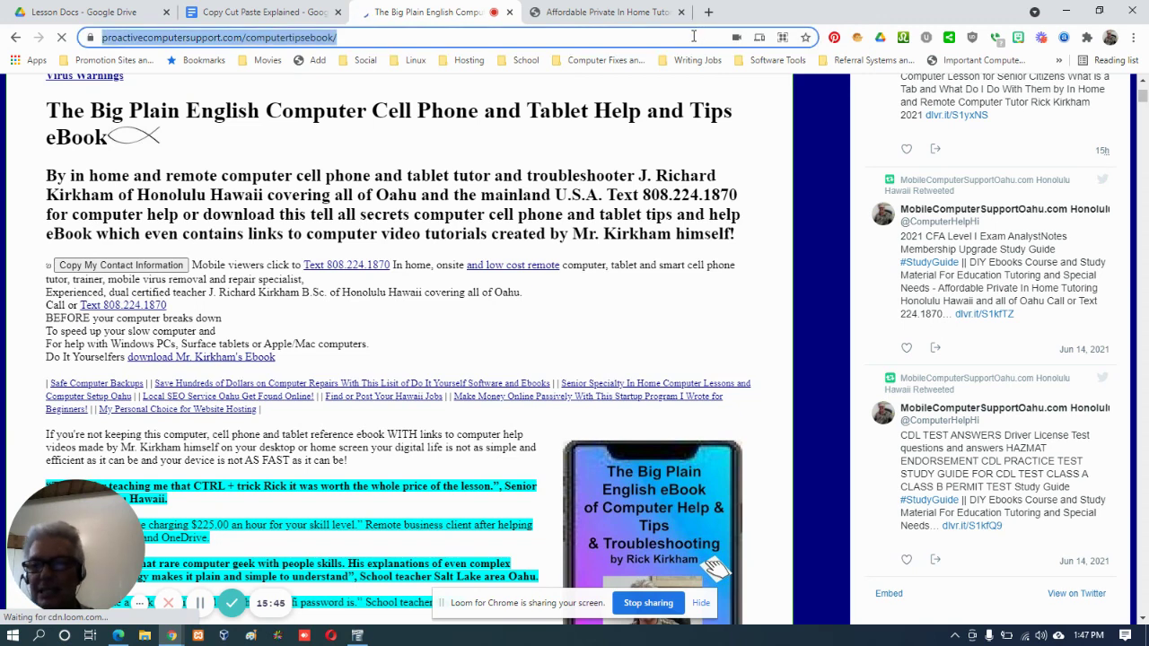